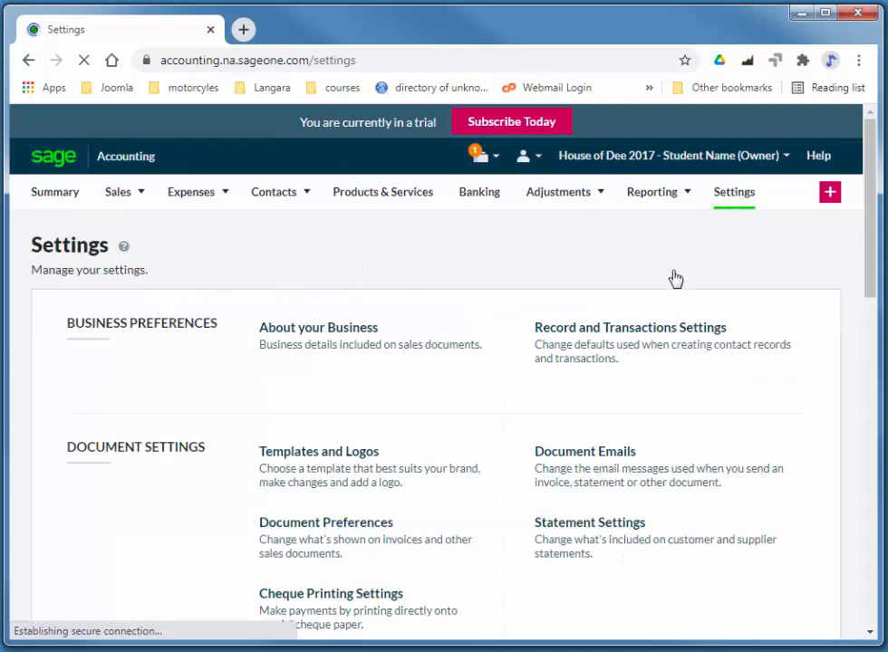
Enable foreign currency transactions in the currency settings
{"action": "scroll", "coordinate": [698, 284], "scroll_direction": "down", "scroll_amount": 3}
{"action": "scroll", "coordinate": [670, 372], "scroll_direction": "down", "scroll_amount": 2}
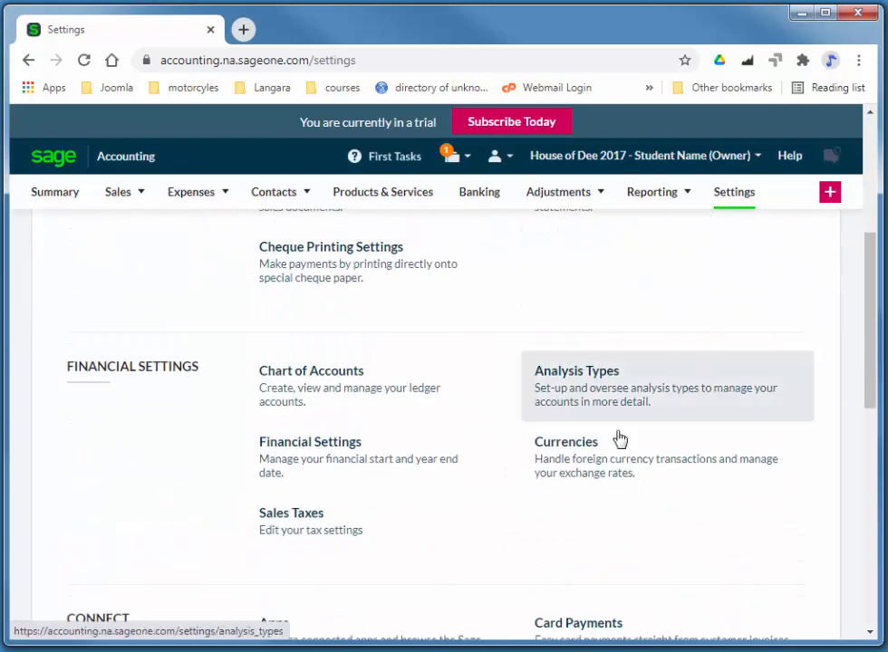
{"action": "left_click", "coordinate": [563, 459]}
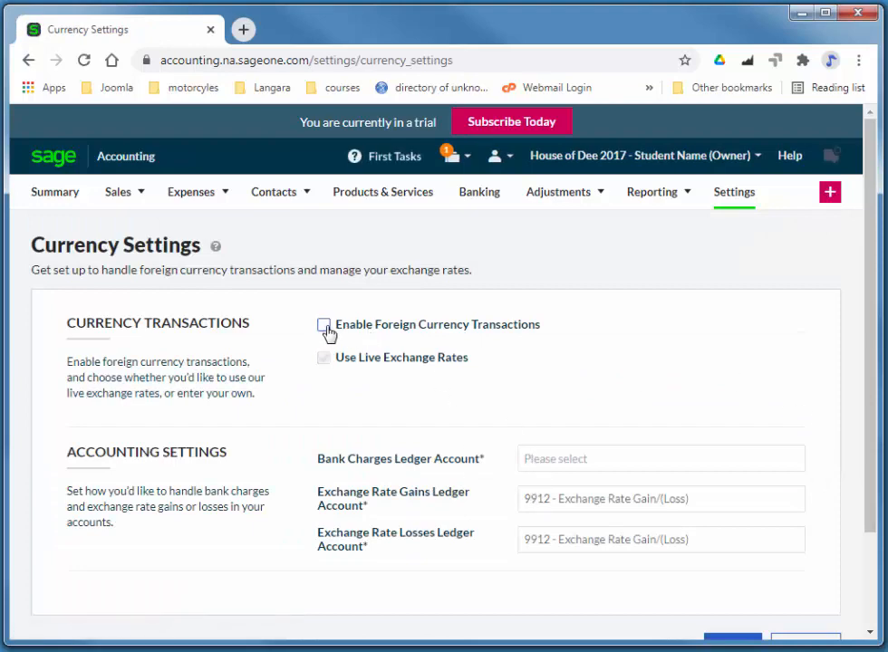
{"action": "left_click", "coordinate": [323, 326]}
{"action": "scroll", "coordinate": [599, 330], "scroll_direction": "down", "scroll_amount": 3}
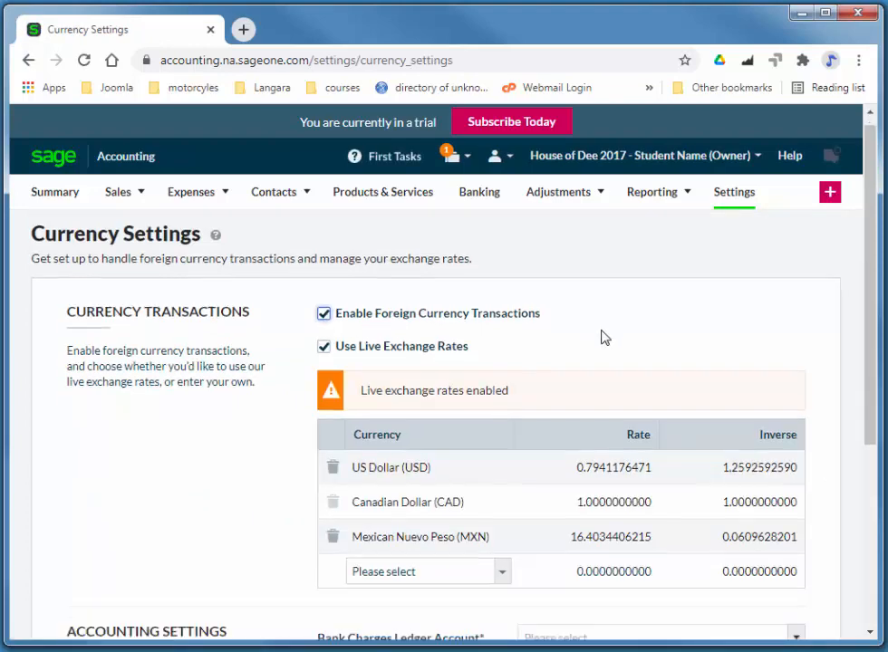
Set the bank charges ledger account to 5040 - Interest & Bank Charges and save the currency settings
{"action": "scroll", "coordinate": [609, 246], "scroll_direction": "down", "scroll_amount": 3}
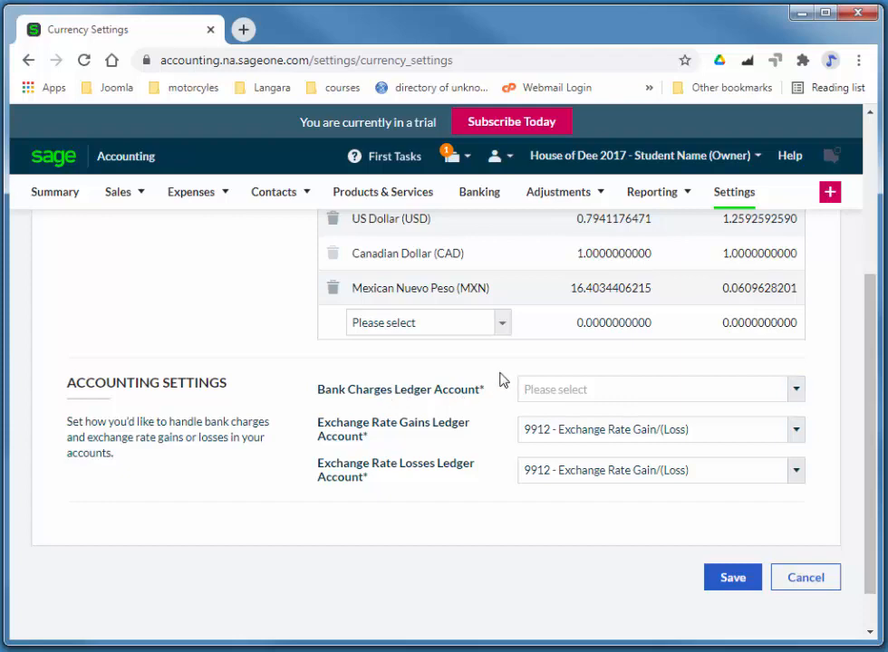
{"action": "scroll", "coordinate": [516, 394], "scroll_direction": "up", "scroll_amount": 1}
{"action": "left_click", "coordinate": [794, 478]}
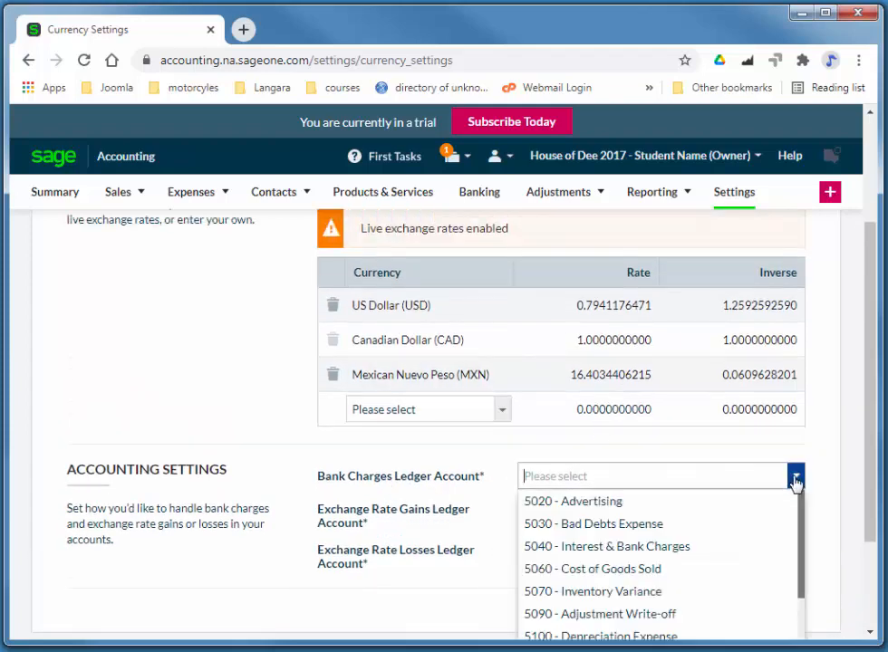
{"action": "left_click", "coordinate": [654, 547]}
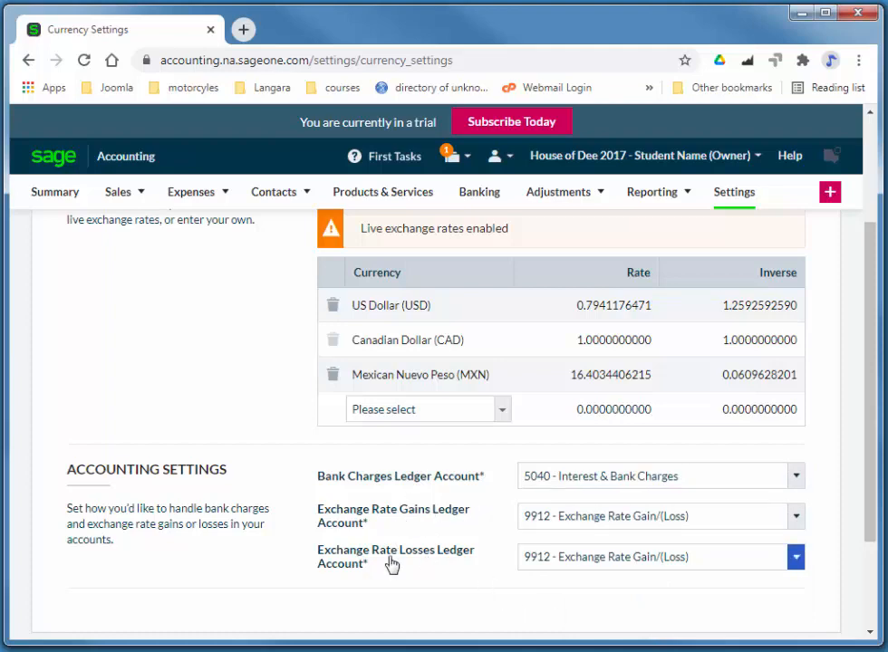
{"action": "left_click_drag", "start_coordinate": [871, 519], "coordinate": [866, 555]}
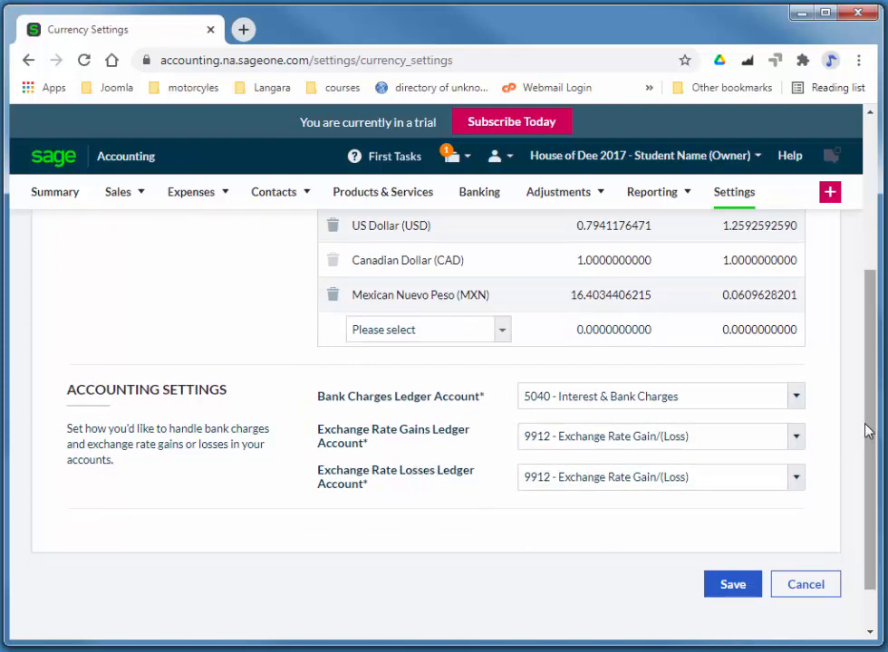
{"action": "left_click_drag", "start_coordinate": [868, 427], "coordinate": [869, 467]}
{"action": "left_click", "coordinate": [735, 528]}
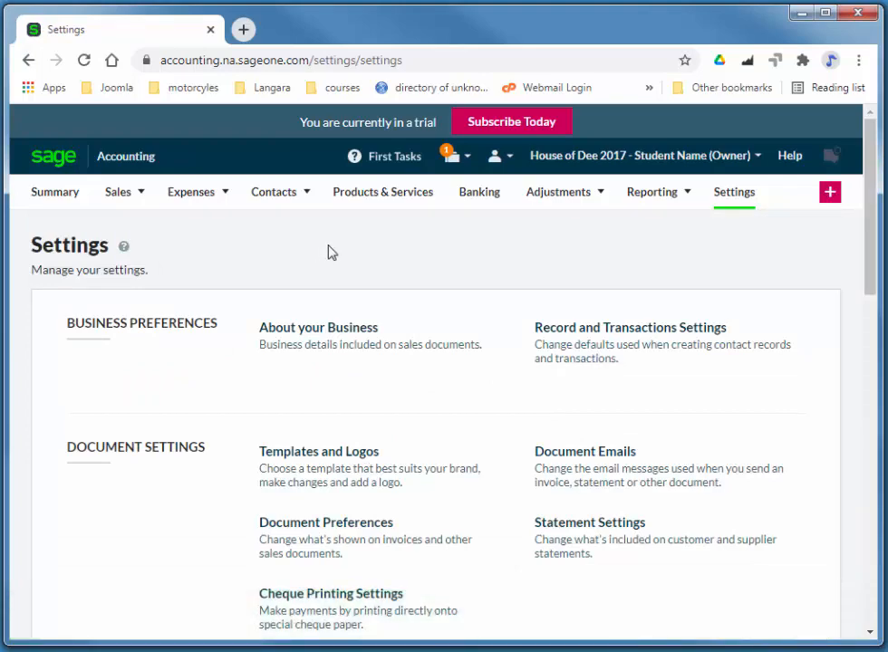
Start adding a new bank account in Banking with the account type Chequing
{"action": "left_click", "coordinate": [476, 196]}
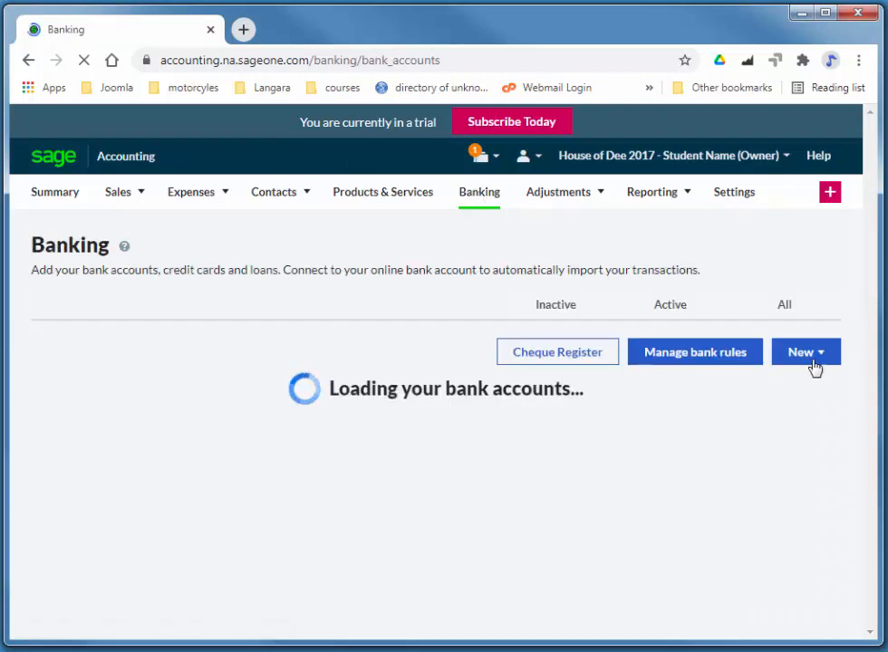
{"action": "left_click", "coordinate": [814, 360]}
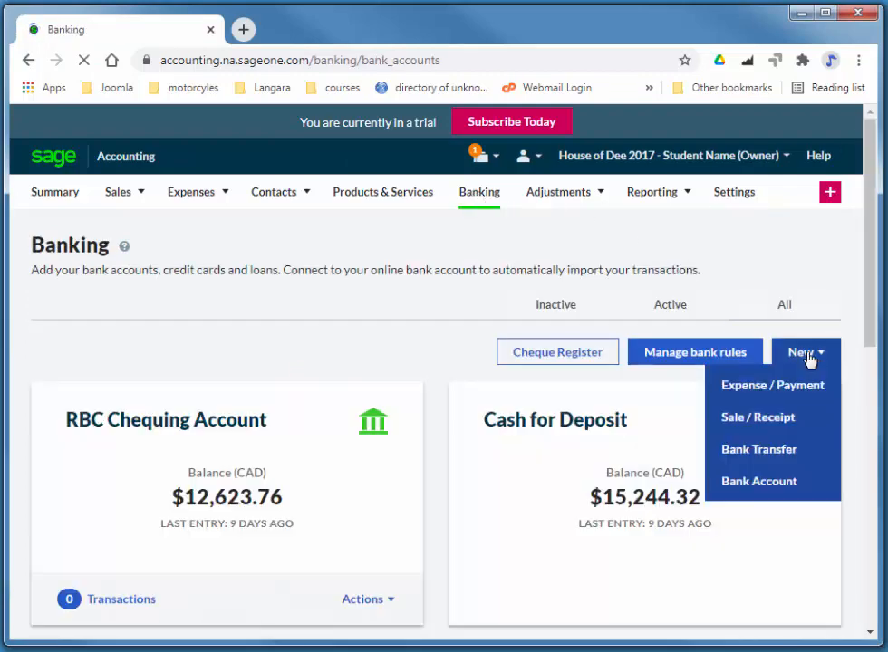
{"action": "left_click", "coordinate": [759, 481]}
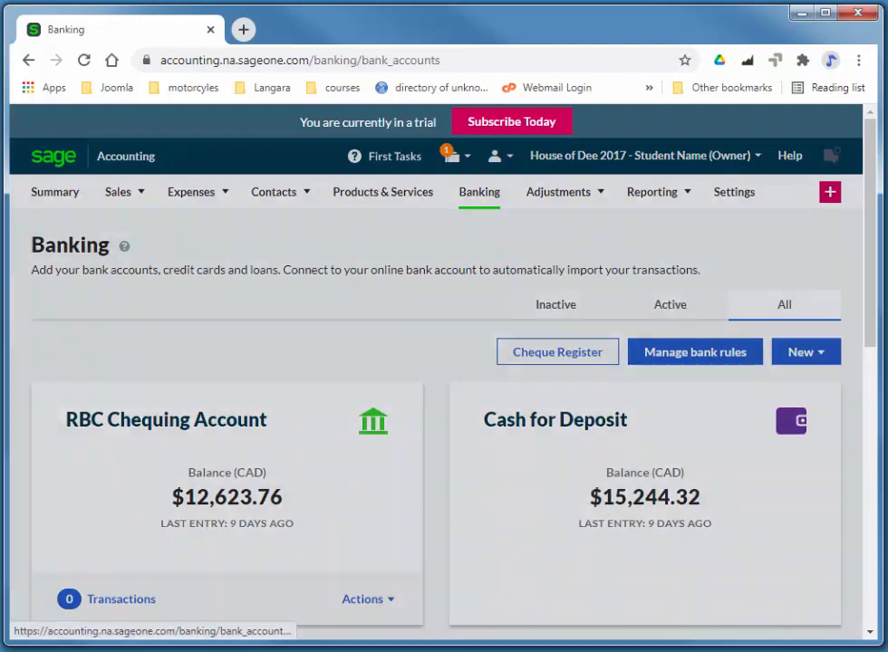
{"action": "left_click", "coordinate": [316, 301]}
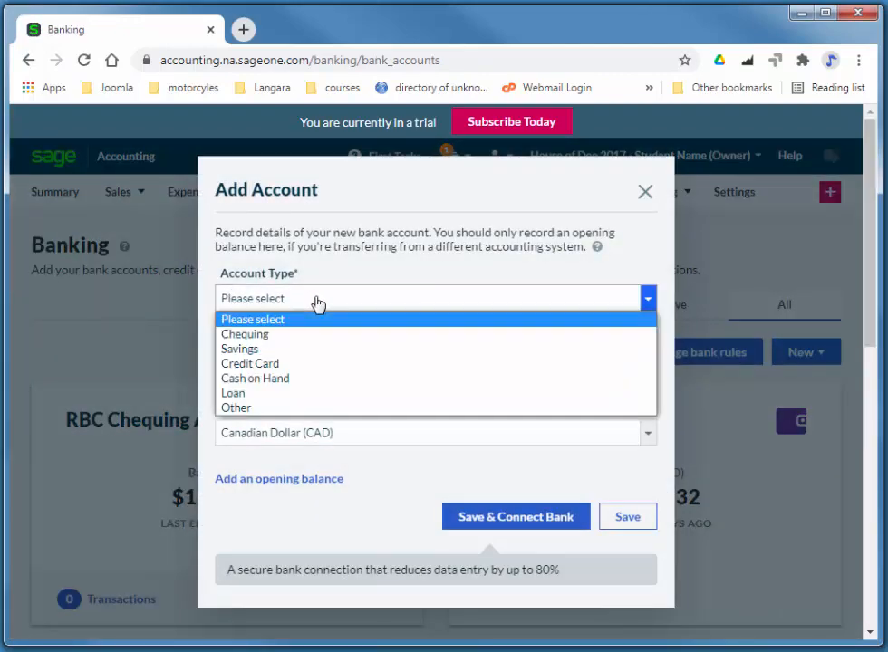
{"action": "left_click", "coordinate": [250, 333]}
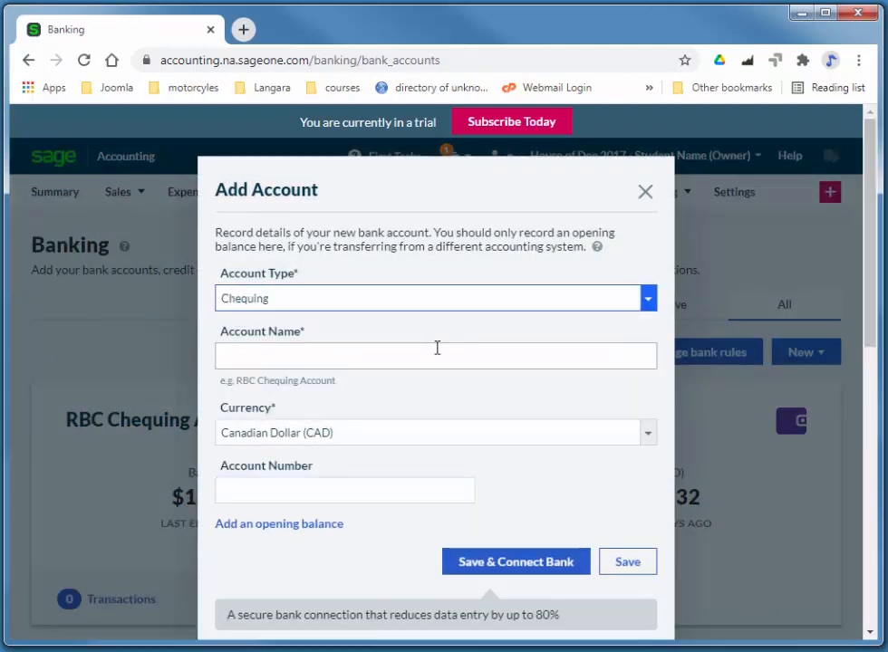
Name the new account US Dollar Account, set its currency to US Dollar (USD), and save it
{"action": "left_click", "coordinate": [345, 356]}
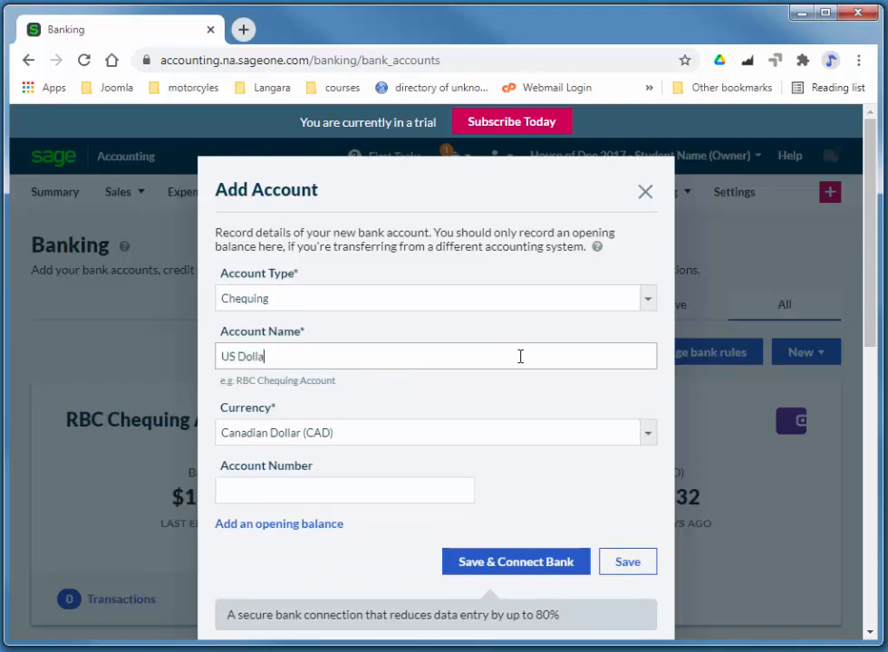
{"action": "type", "text": "US Dollar Account"}
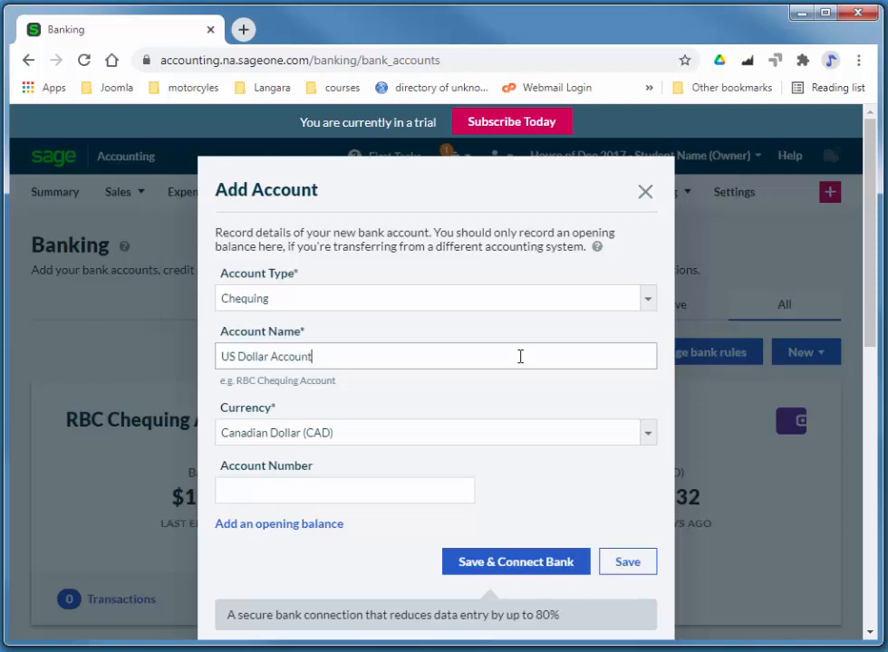
{"action": "left_click", "coordinate": [299, 435]}
{"action": "left_click", "coordinate": [292, 453]}
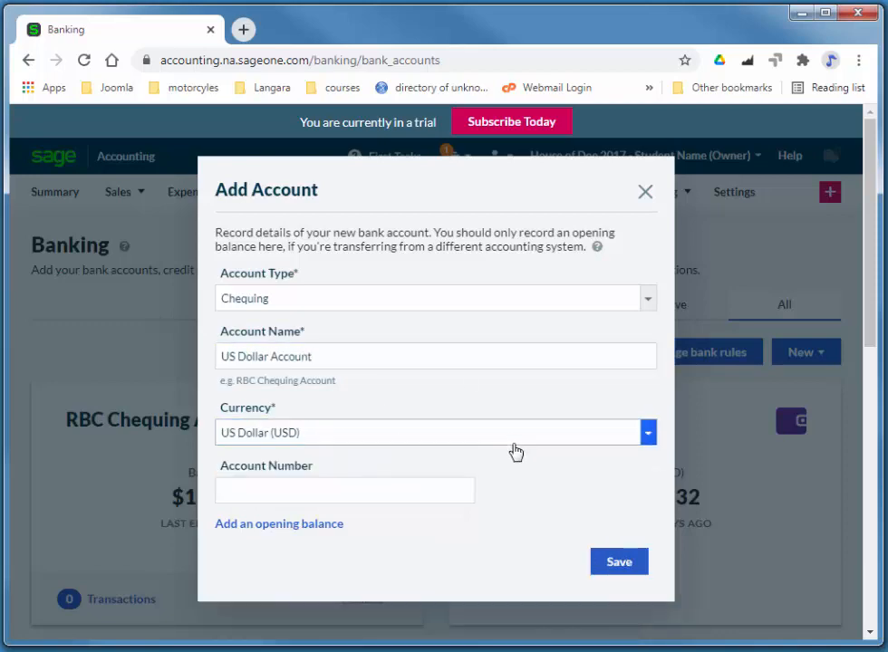
{"action": "left_click", "coordinate": [633, 571]}
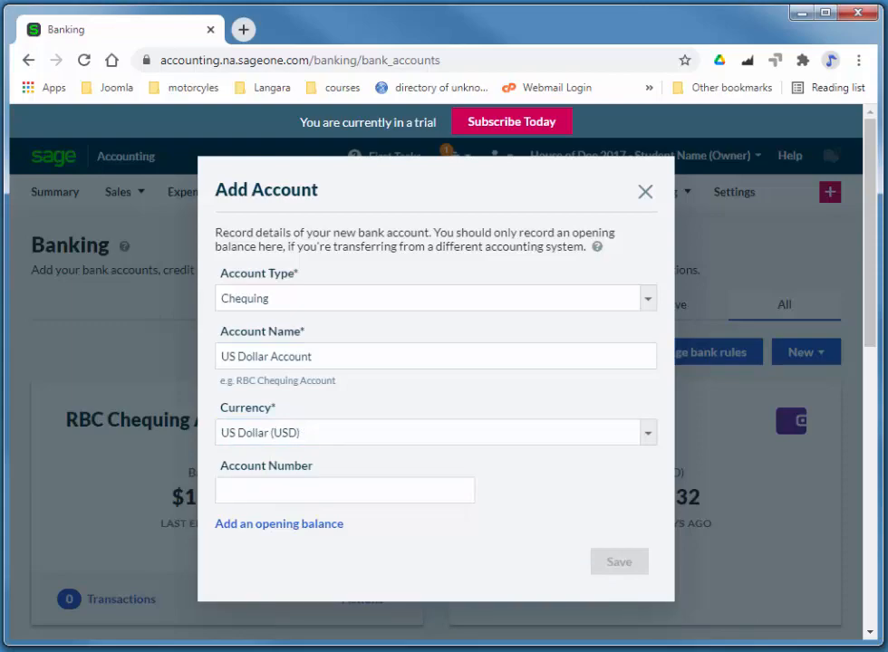
Set up a bank transfer for the US Dollar Account, paid from 1080 - RBC Chequing Account into 1120 - US Dollar Account
{"action": "scroll", "coordinate": [702, 486], "scroll_direction": "down", "scroll_amount": 5}
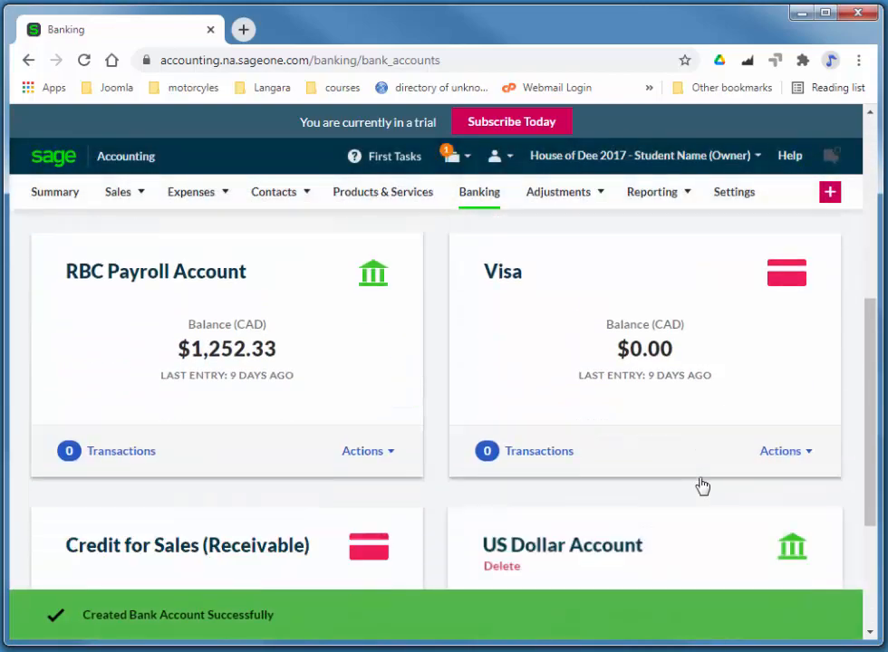
{"action": "scroll", "coordinate": [702, 487], "scroll_direction": "down", "scroll_amount": 3}
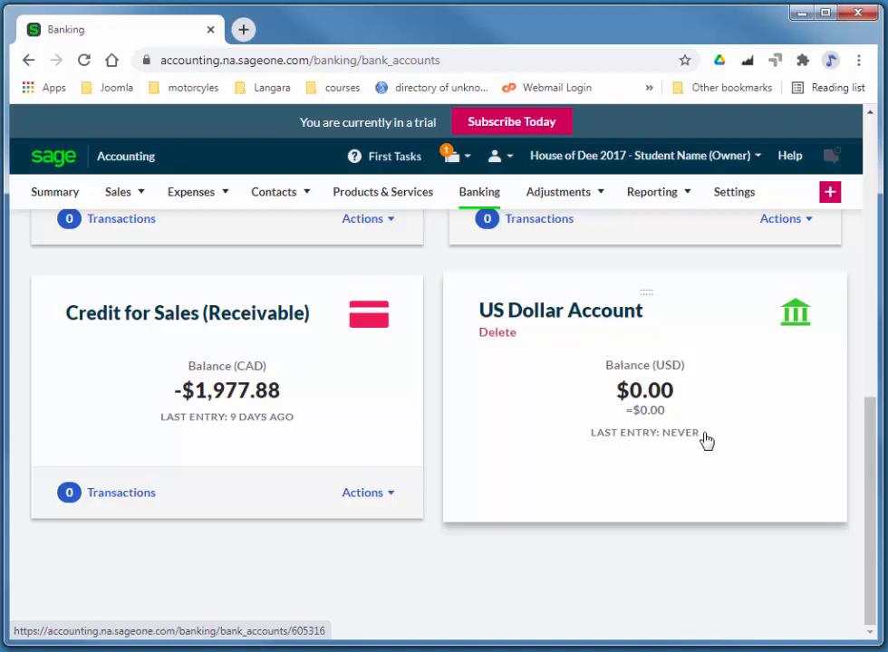
{"action": "left_click", "coordinate": [567, 407]}
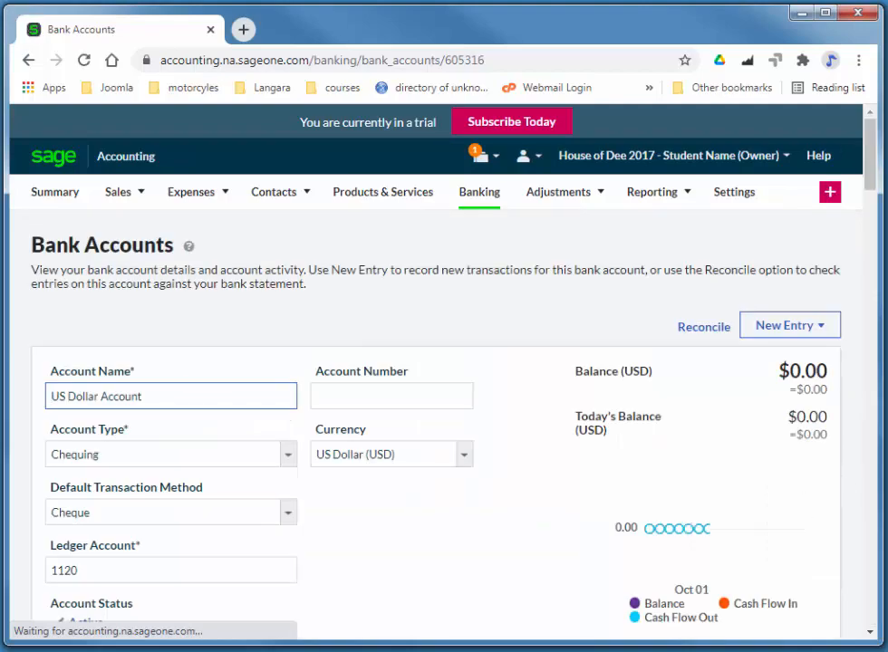
{"action": "left_click", "coordinate": [810, 332]}
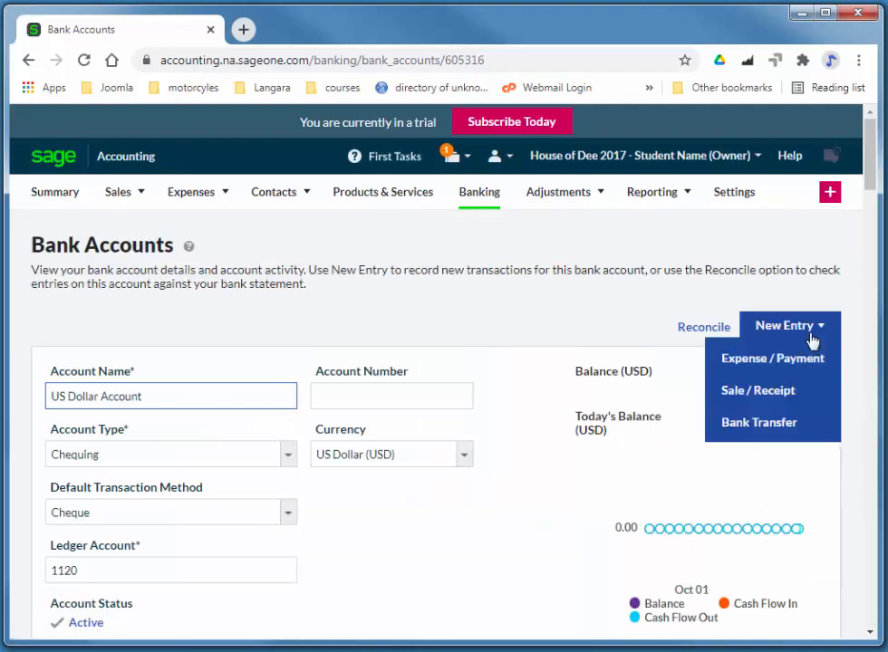
{"action": "left_click", "coordinate": [721, 425]}
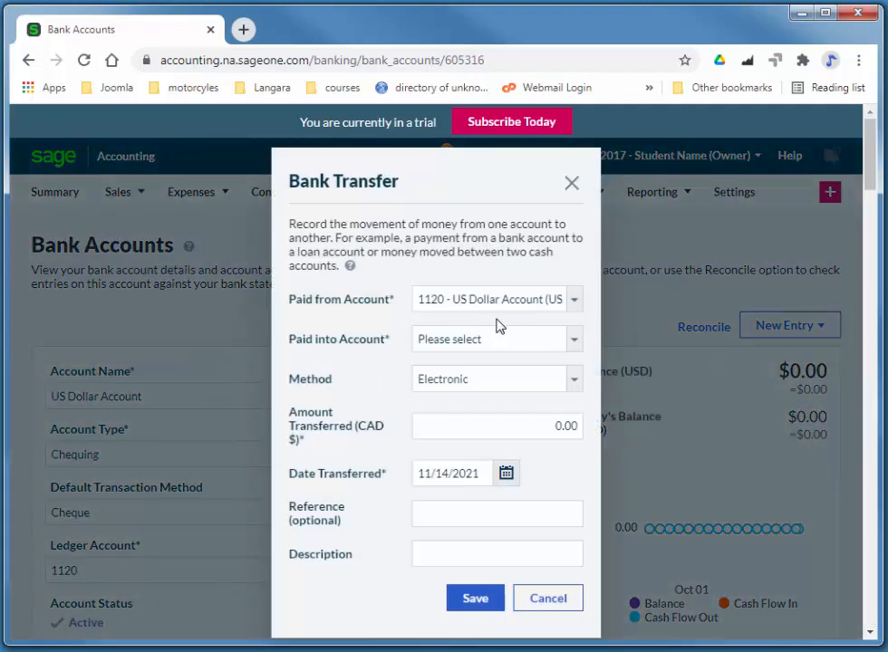
{"action": "left_click", "coordinate": [467, 305]}
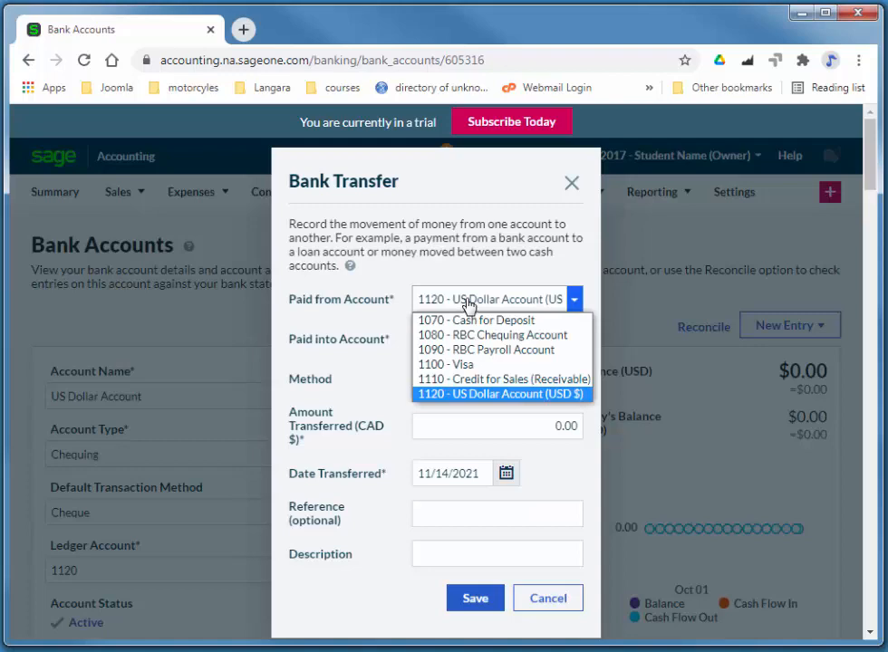
{"action": "left_click", "coordinate": [496, 335]}
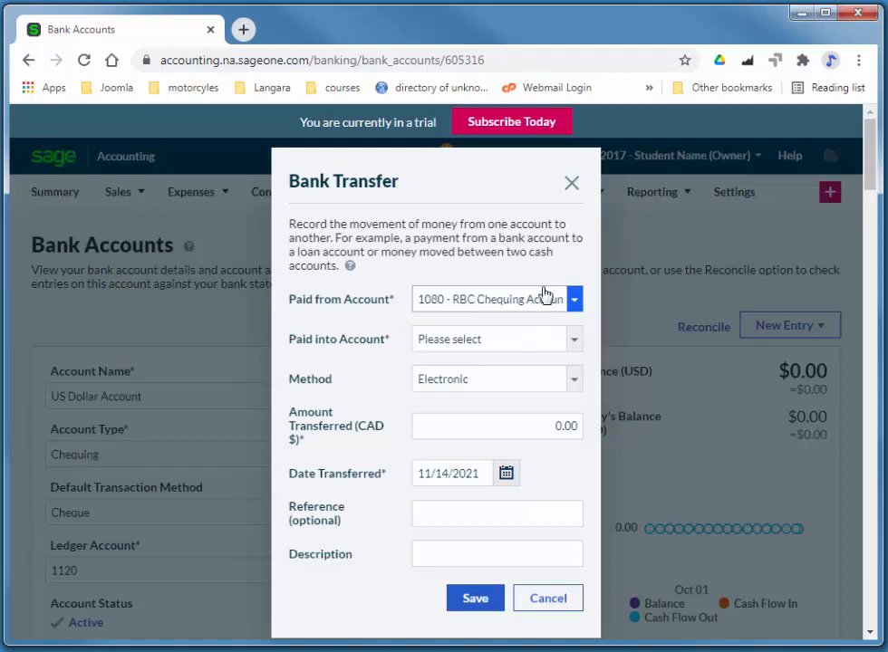
{"action": "left_click", "coordinate": [498, 345]}
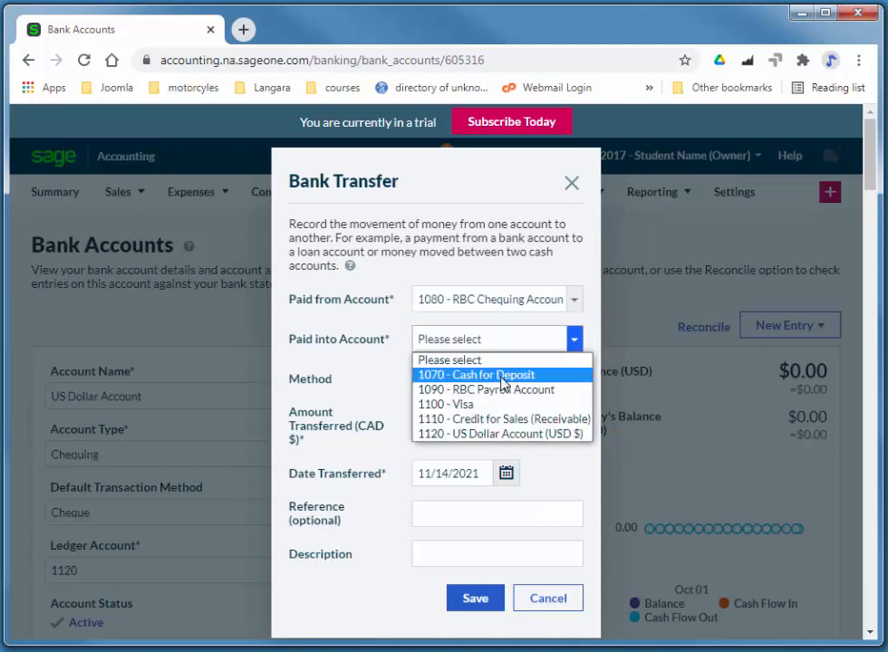
{"action": "left_click", "coordinate": [508, 435]}
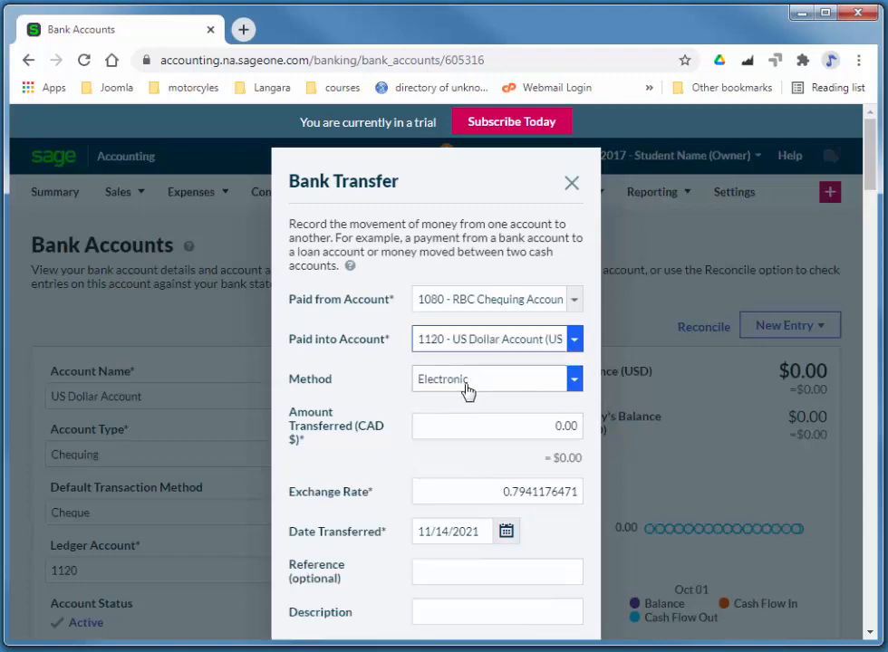
Enter 2500 as the CAD amount transferred and save the bank transfer
{"action": "left_click", "coordinate": [494, 437]}
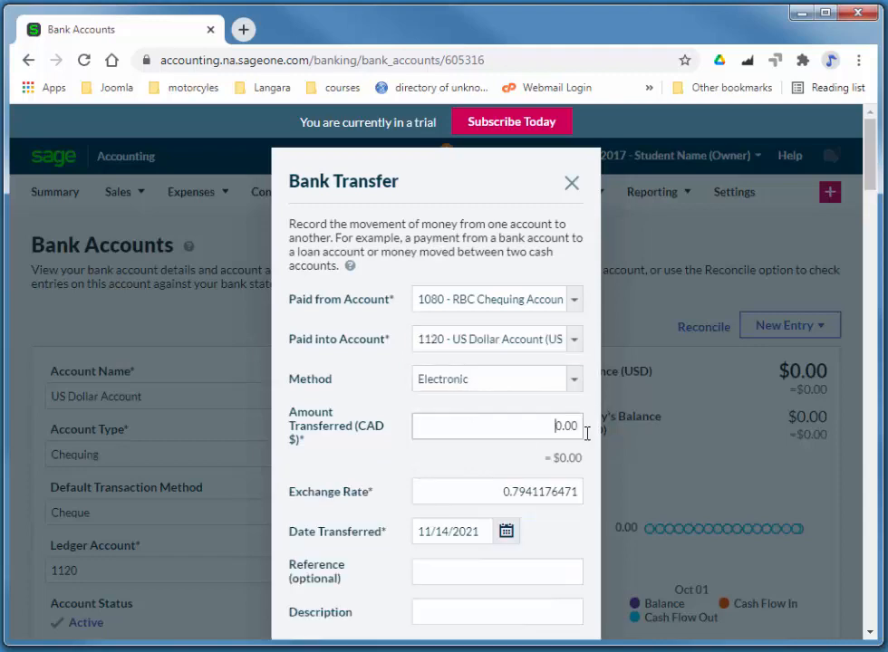
{"action": "type", "text": "2500"}
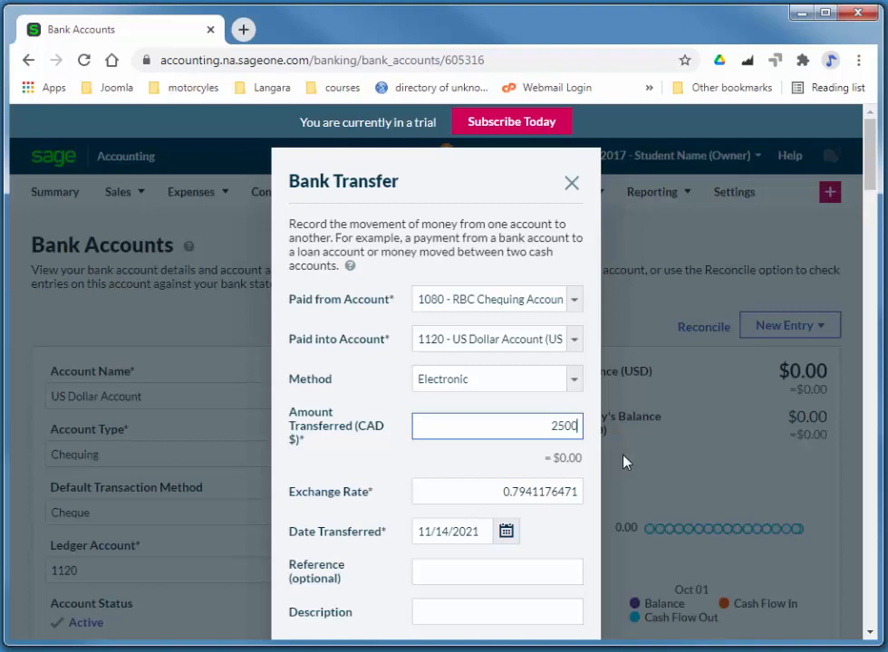
{"action": "key", "text": "Tab"}
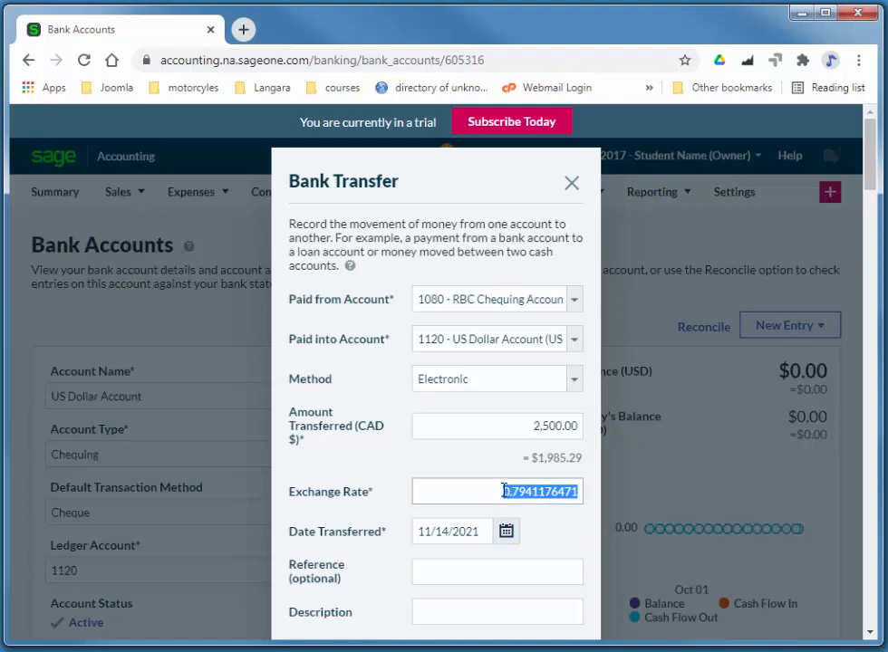
{"action": "scroll", "coordinate": [866, 161], "scroll_direction": "down", "scroll_amount": 2}
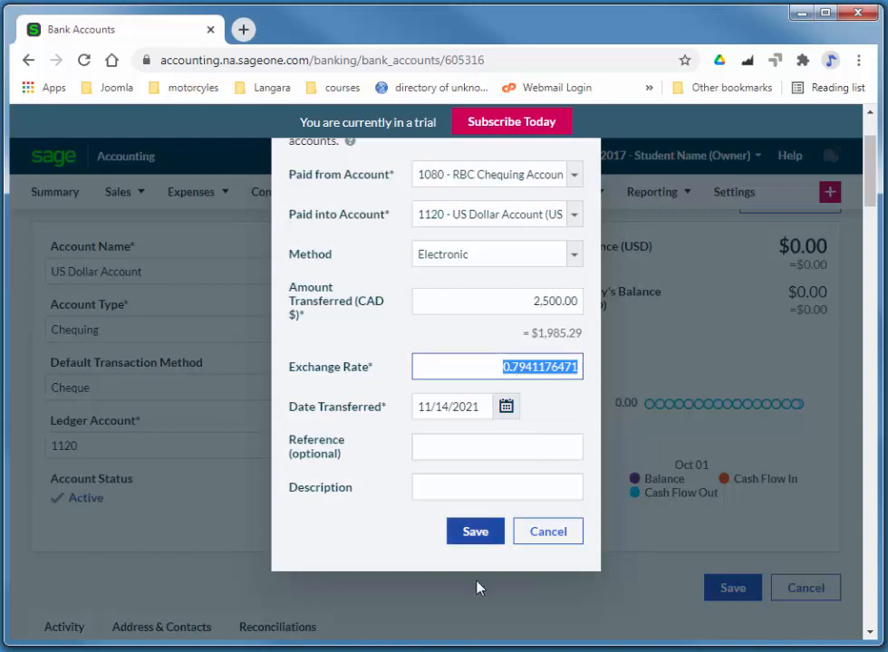
{"action": "left_click", "coordinate": [474, 532]}
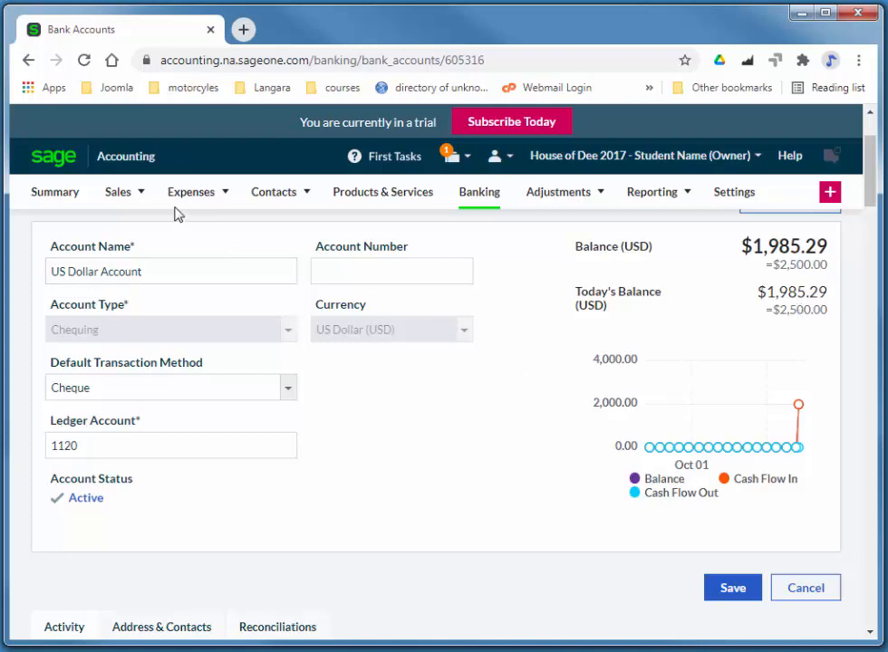
Start a new vendor record with the business name San Fran Art Decor
{"action": "mouse_move", "coordinate": [123, 194]}
{"action": "mouse_move", "coordinate": [267, 192]}
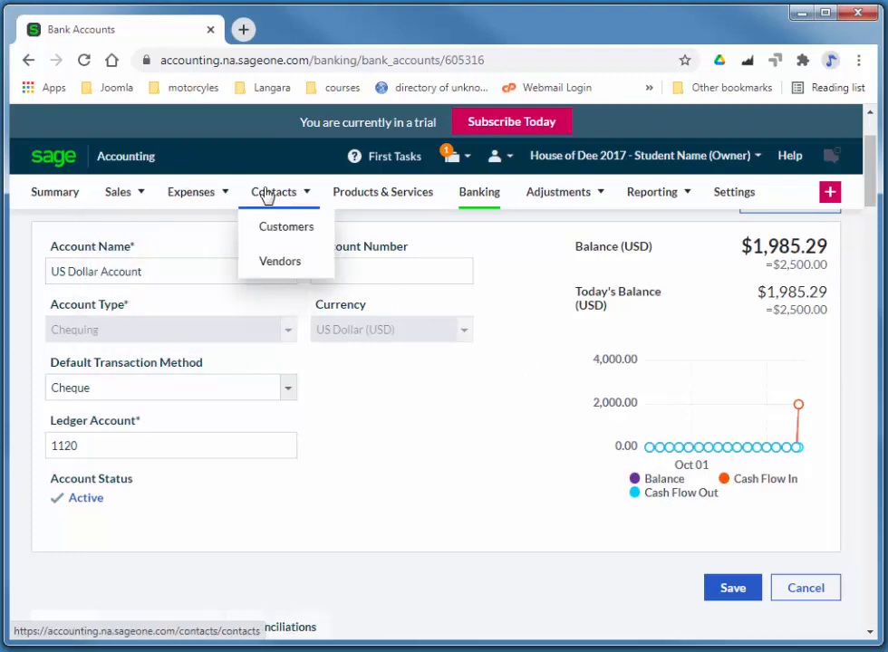
{"action": "left_click", "coordinate": [289, 269]}
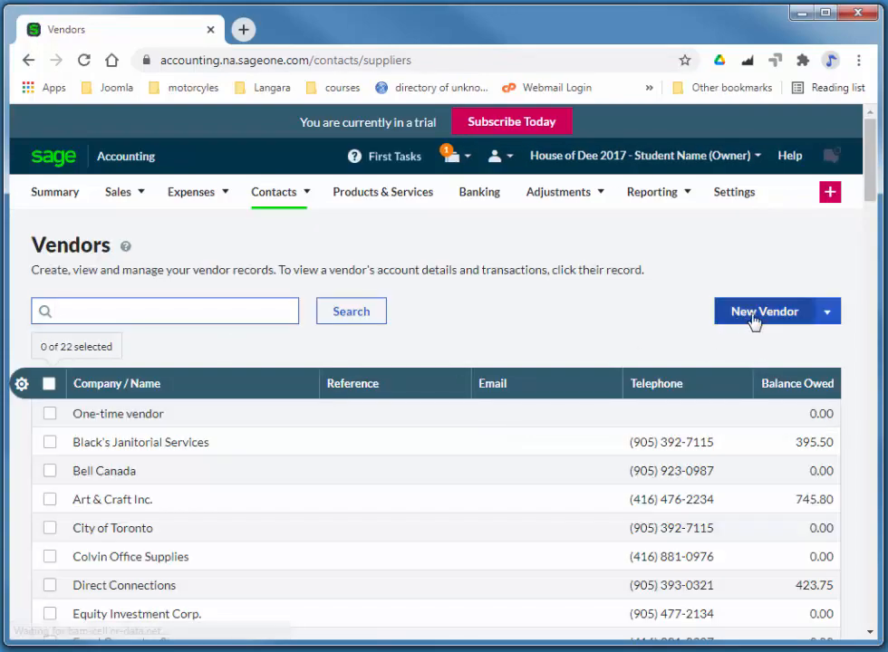
{"action": "left_click", "coordinate": [754, 317]}
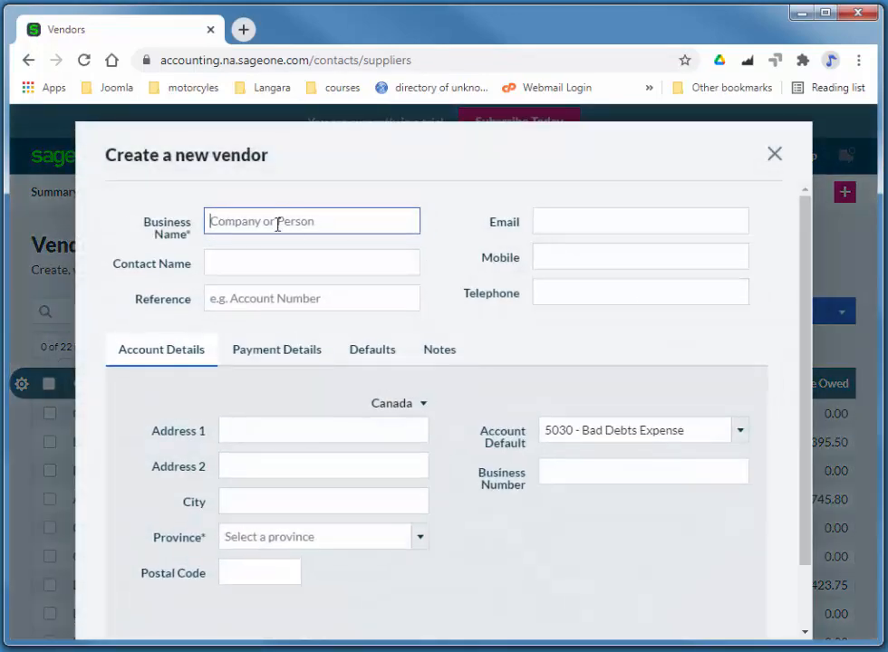
{"action": "left_click", "coordinate": [278, 224]}
{"action": "type", "text": "San Fran Art Decor"}
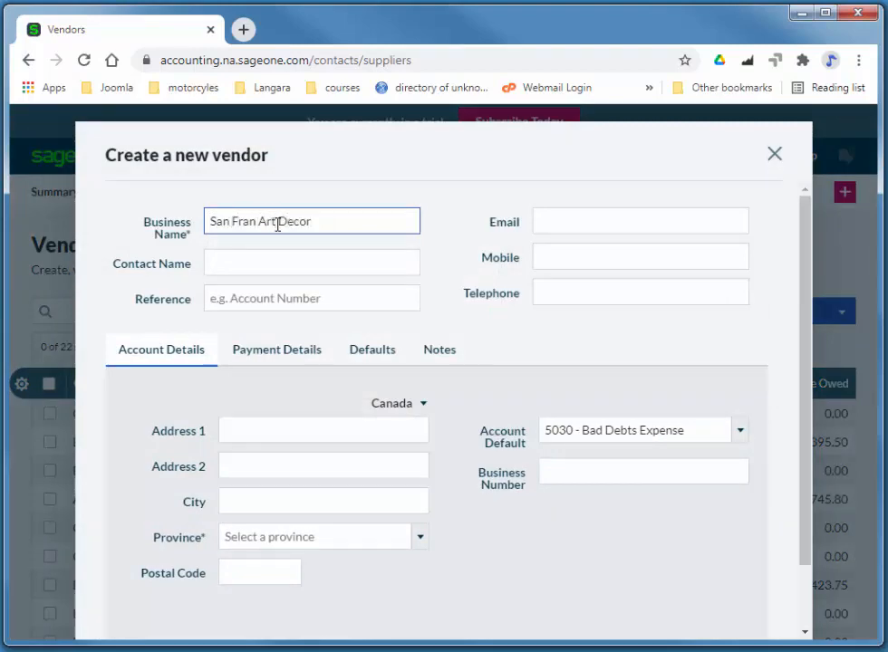
Set the vendor's country to US and the state to California (CA)
{"action": "left_click", "coordinate": [413, 409]}
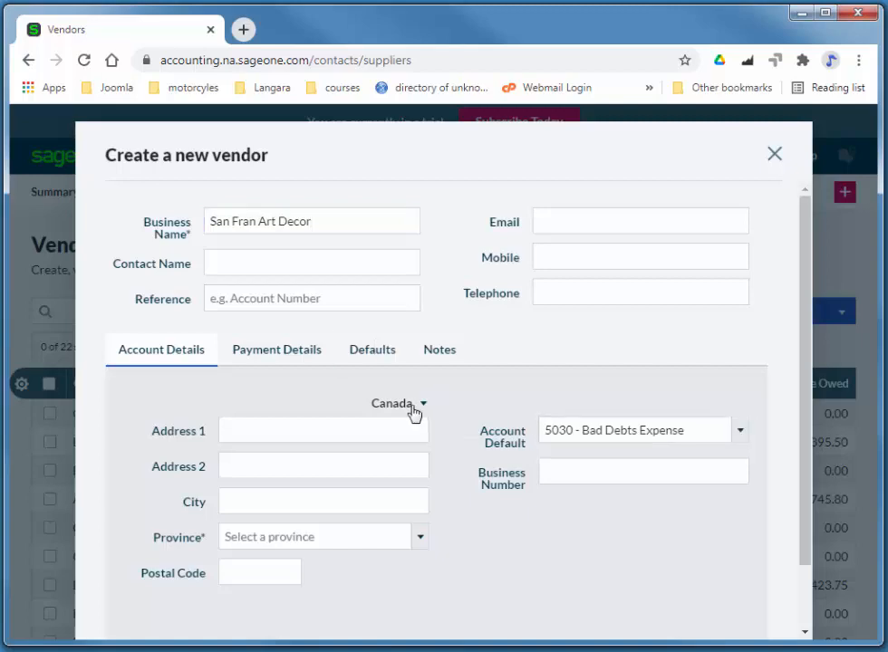
{"action": "left_click", "coordinate": [363, 498]}
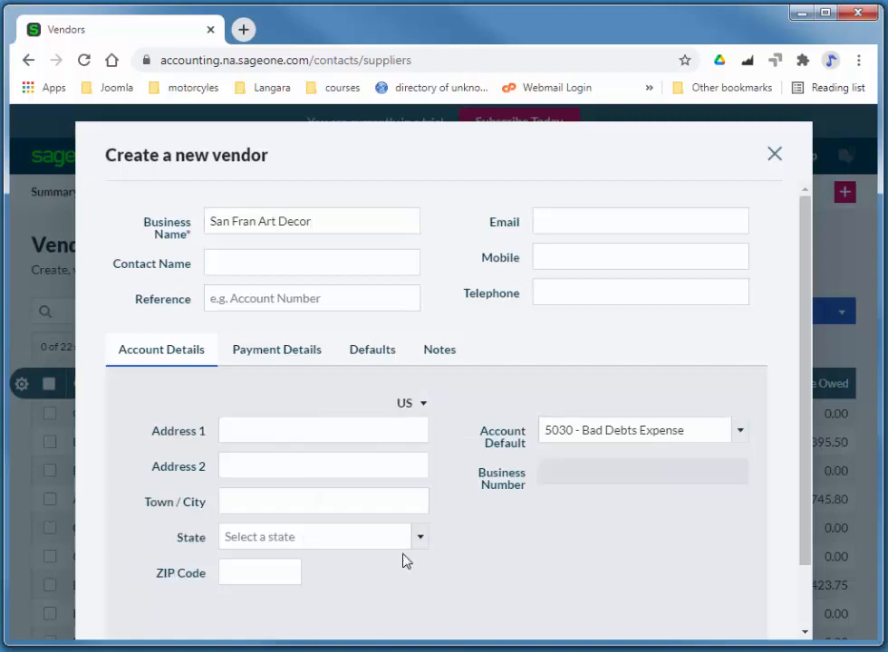
{"action": "left_click", "coordinate": [265, 539]}
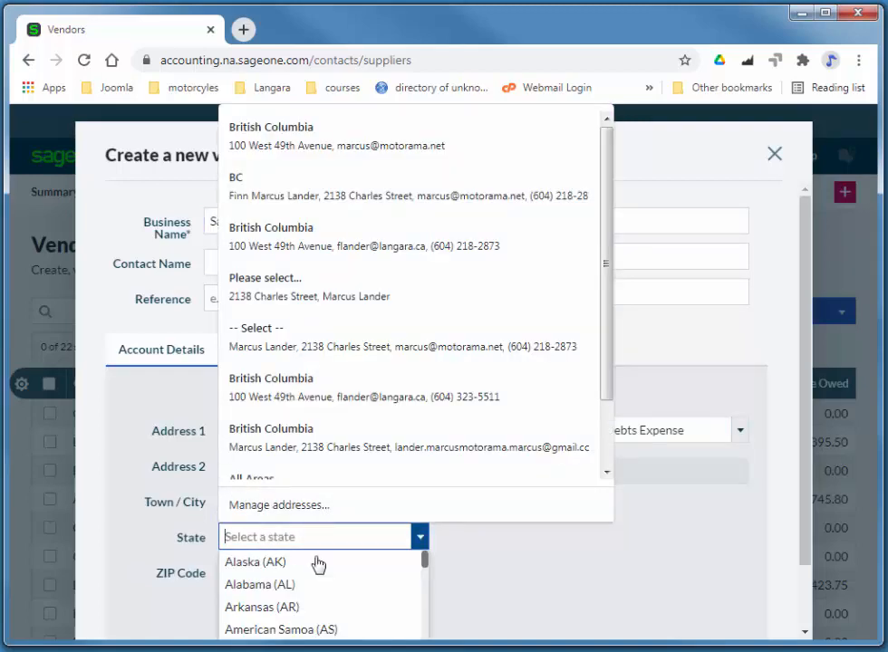
{"action": "scroll", "coordinate": [327, 584], "scroll_direction": "down", "scroll_amount": 2}
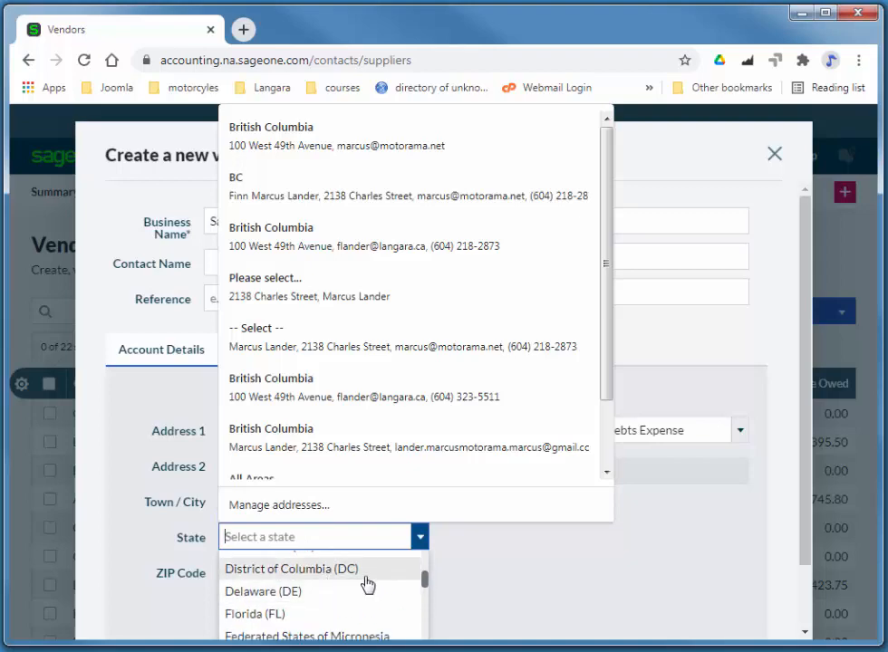
{"action": "scroll", "coordinate": [367, 584], "scroll_direction": "up", "scroll_amount": 2}
{"action": "left_click", "coordinate": [343, 594]}
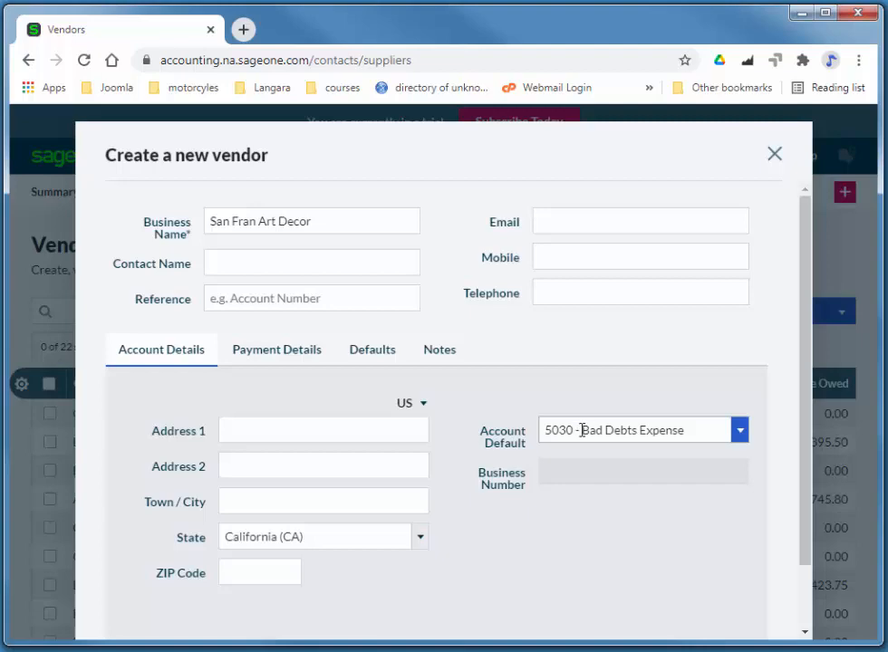
Set the vendor's default account to 5150 - Freight Expense
{"action": "left_click", "coordinate": [739, 434]}
{"action": "scroll", "coordinate": [644, 484], "scroll_direction": "down", "scroll_amount": 3}
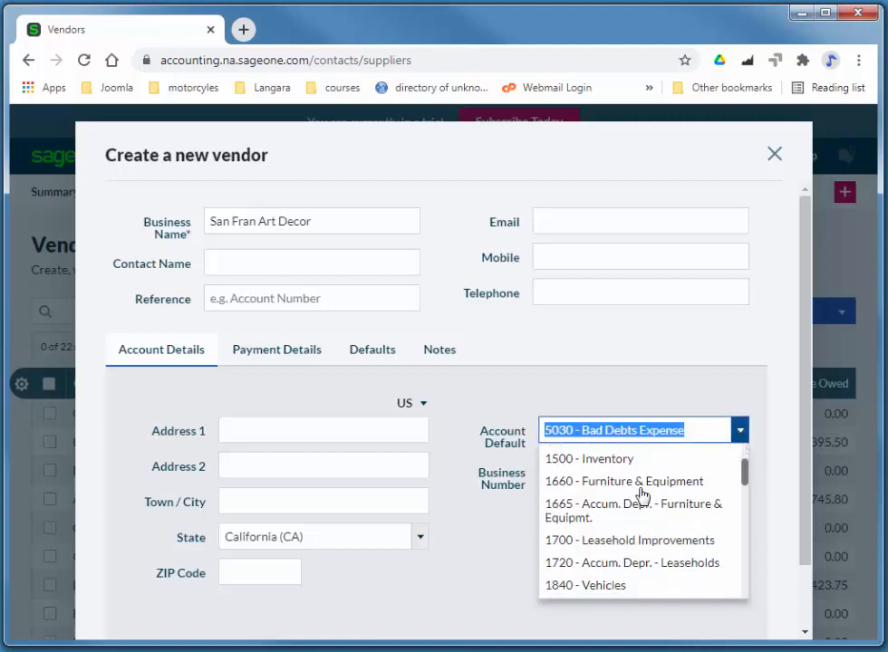
{"action": "scroll", "coordinate": [641, 495], "scroll_direction": "down", "scroll_amount": 1}
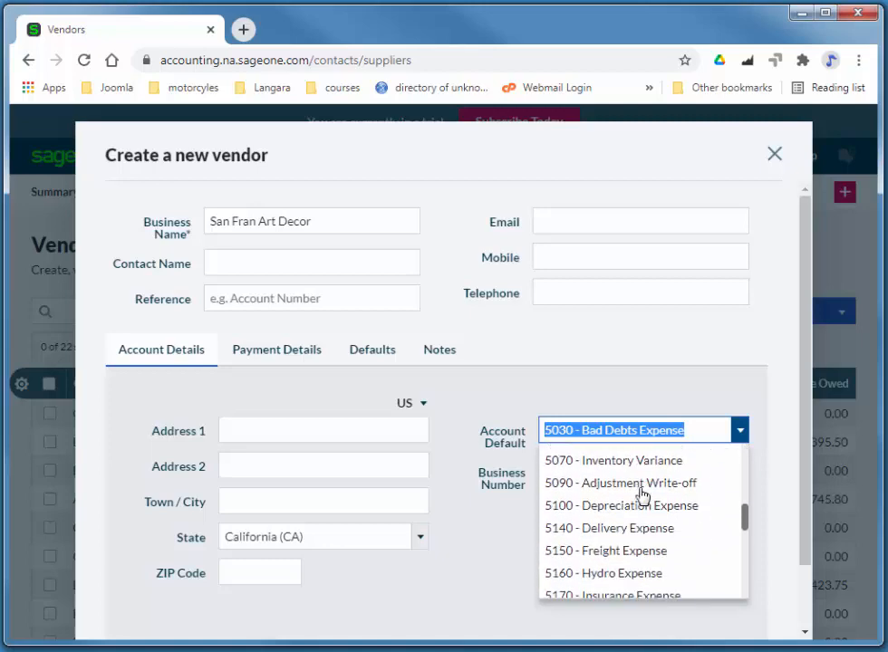
{"action": "left_click", "coordinate": [631, 552]}
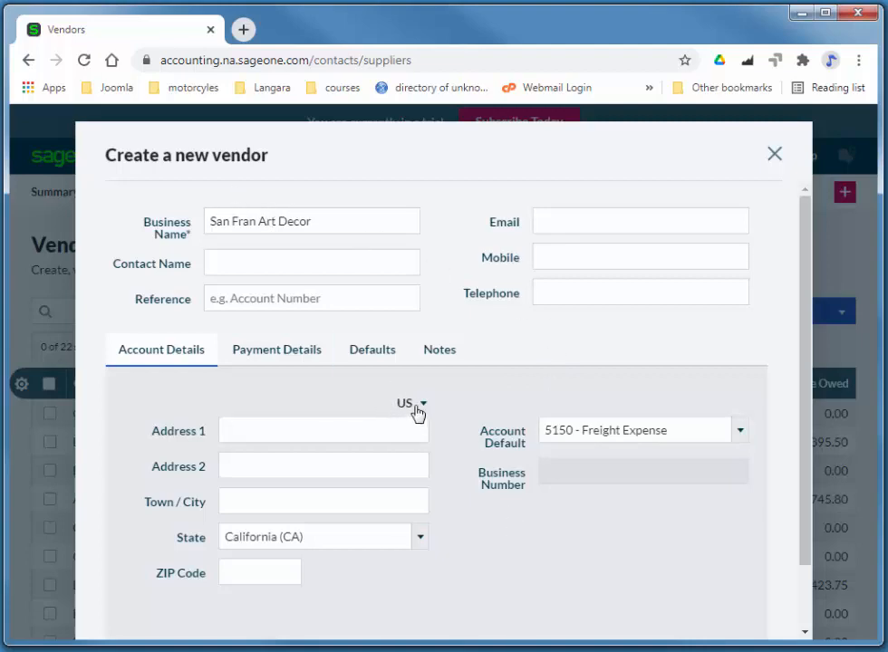
Set the vendor's default currency to US Dollar (USD) and save the vendor record
{"action": "left_click", "coordinate": [380, 353]}
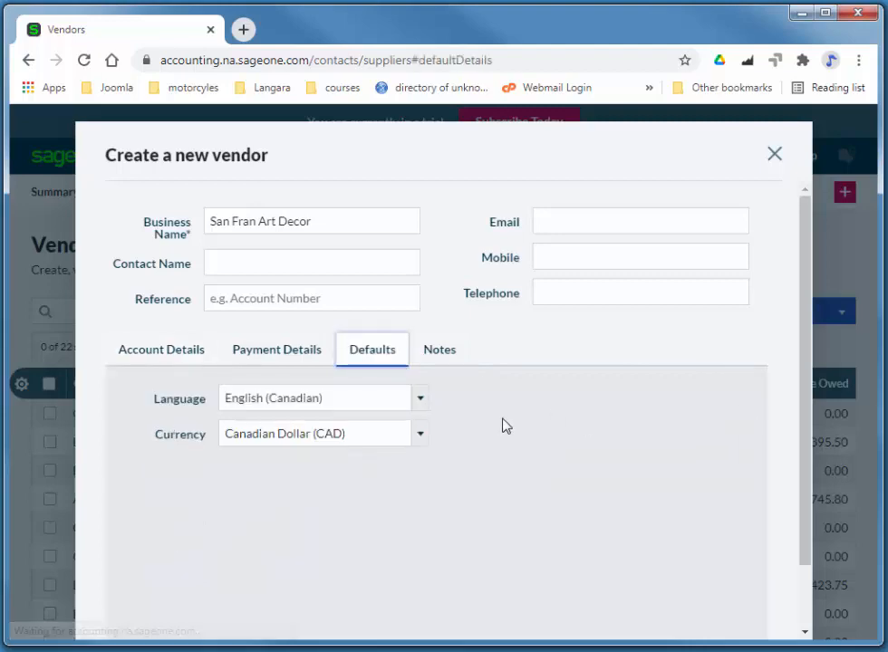
{"action": "left_click", "coordinate": [261, 435]}
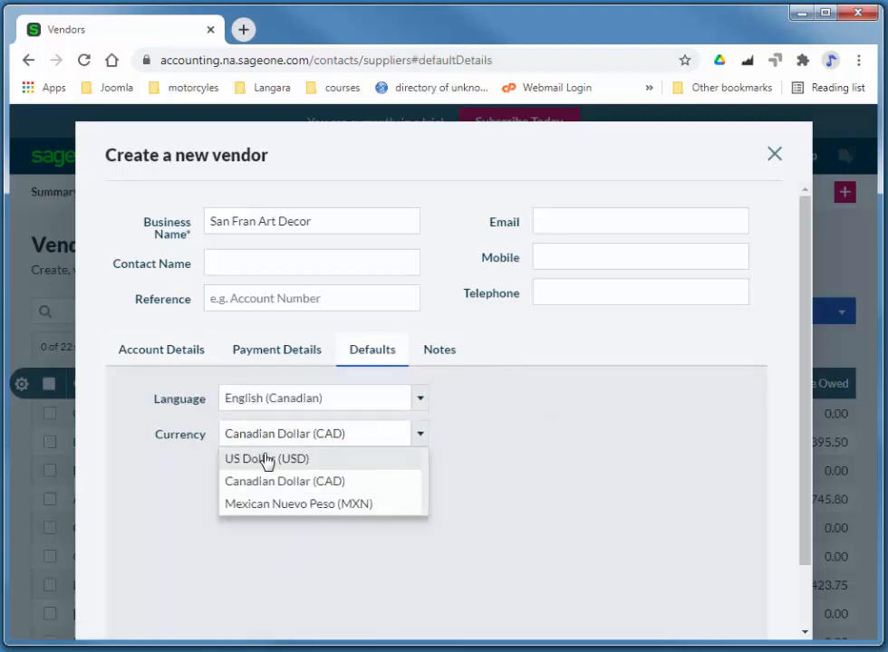
{"action": "left_click", "coordinate": [297, 458]}
{"action": "scroll", "coordinate": [805, 282], "scroll_direction": "down", "scroll_amount": 2}
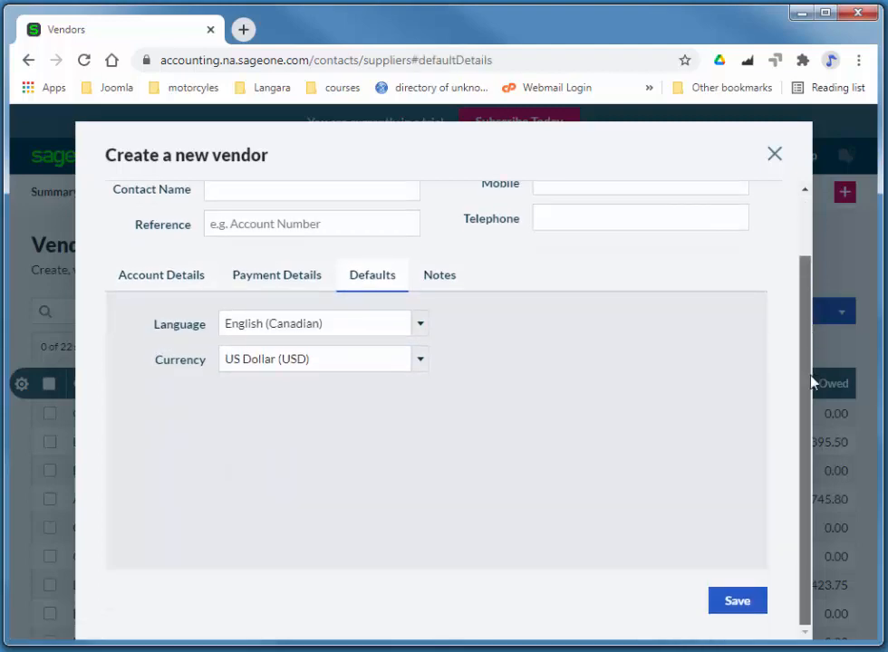
{"action": "left_click", "coordinate": [737, 601]}
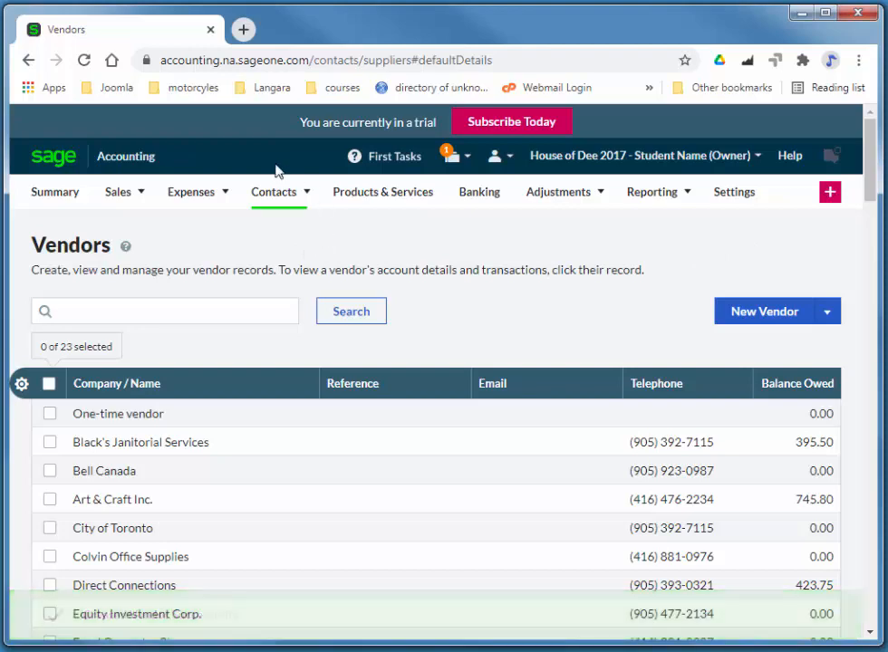
Start a new vendor bill for San Fran Art Decor
{"action": "mouse_move", "coordinate": [174, 198]}
{"action": "left_click", "coordinate": [197, 229]}
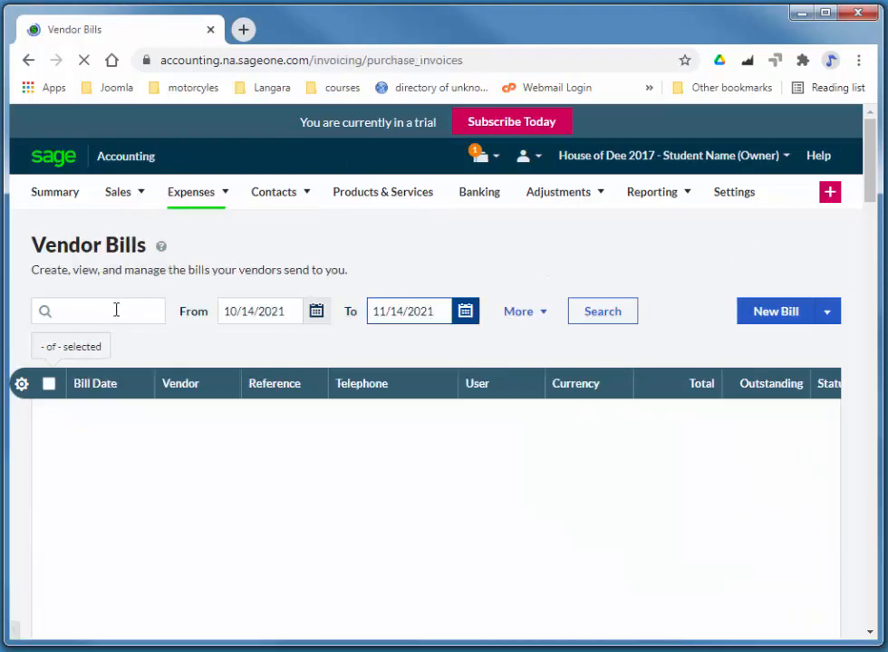
{"action": "left_click", "coordinate": [780, 315]}
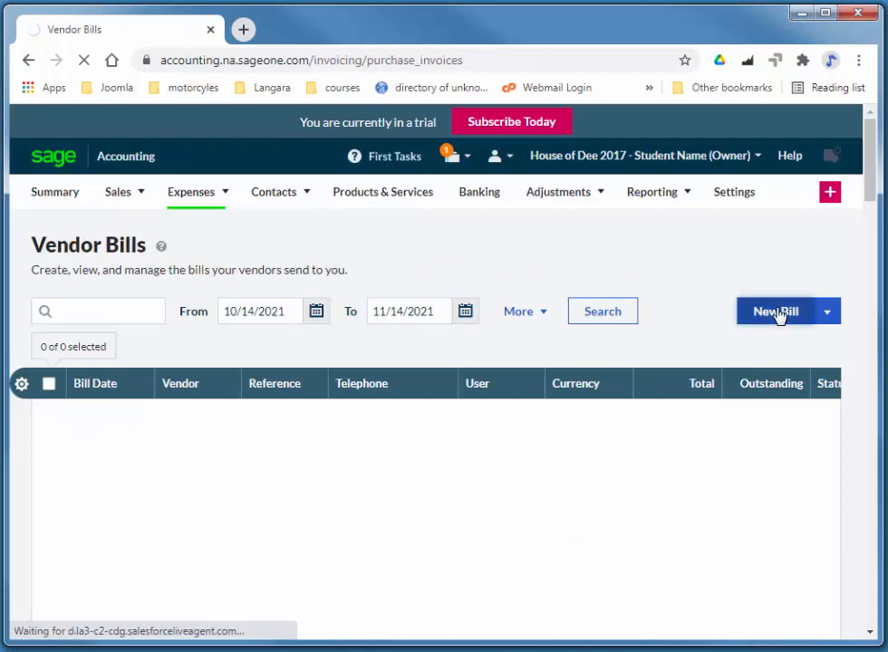
{"action": "left_click", "coordinate": [782, 315]}
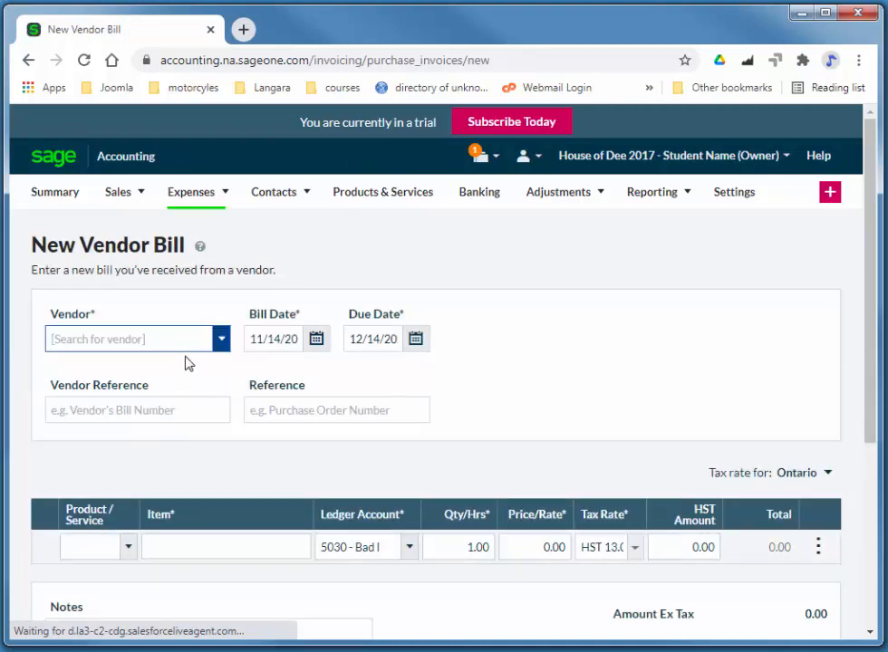
{"action": "left_click", "coordinate": [224, 350]}
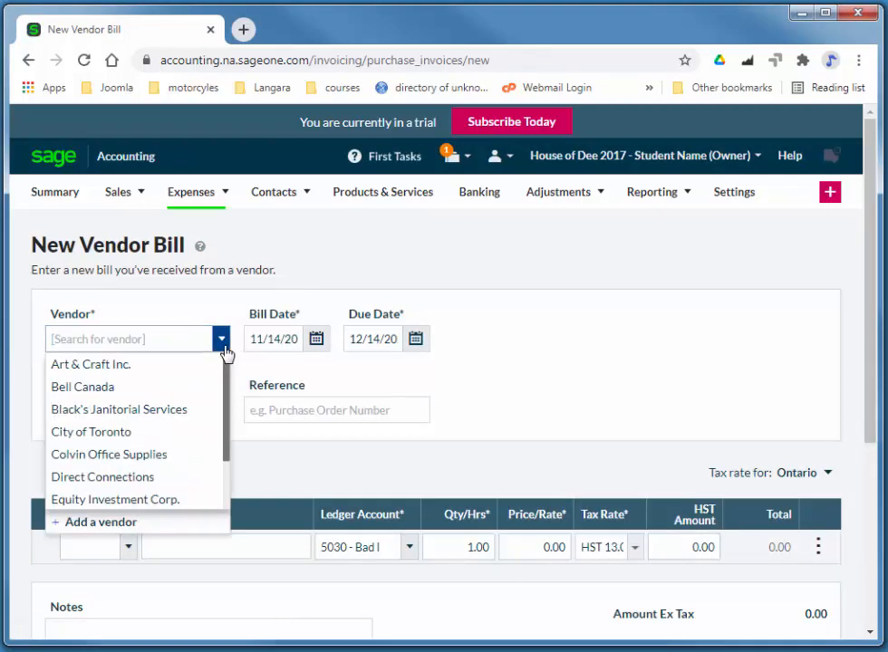
{"action": "scroll", "coordinate": [166, 362], "scroll_direction": "down", "scroll_amount": 5}
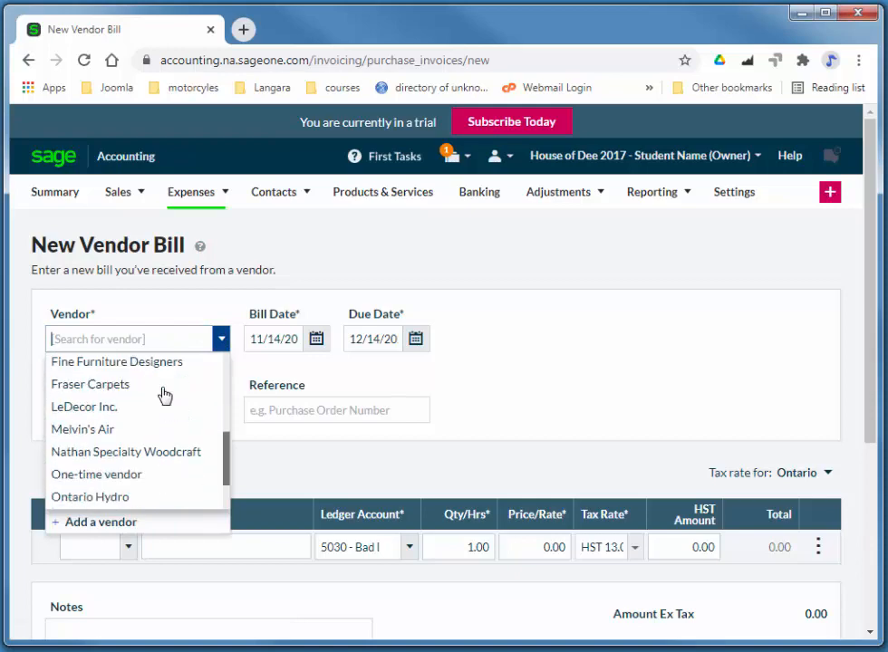
{"action": "scroll", "coordinate": [142, 419], "scroll_direction": "down", "scroll_amount": 2}
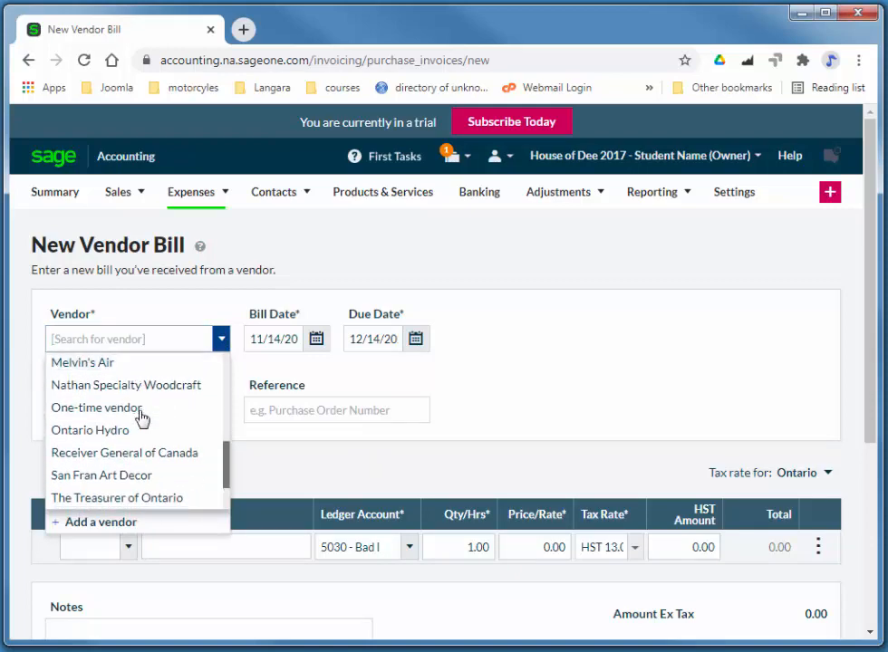
{"action": "left_click", "coordinate": [119, 477]}
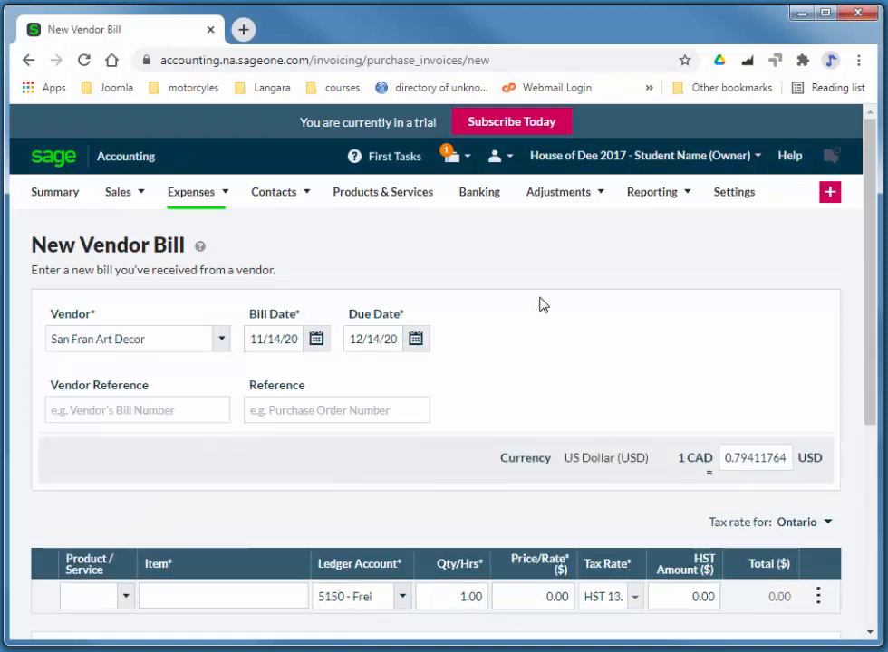
Add a bill line for 8 Accessories:Sculptures (105) with the tax rate Exempt 0.00%
{"action": "scroll", "coordinate": [503, 255], "scroll_direction": "down", "scroll_amount": 2}
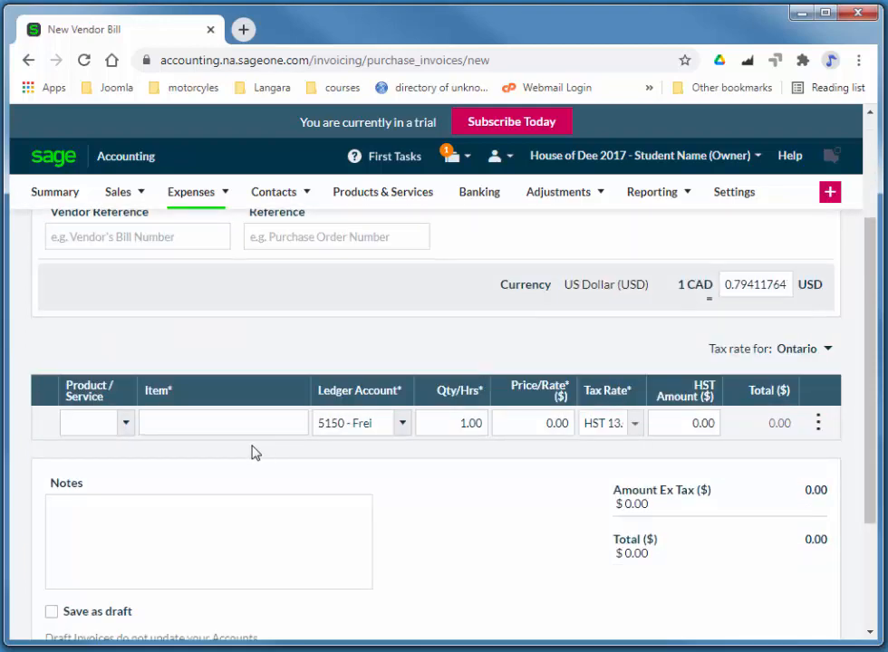
{"action": "left_click", "coordinate": [125, 426]}
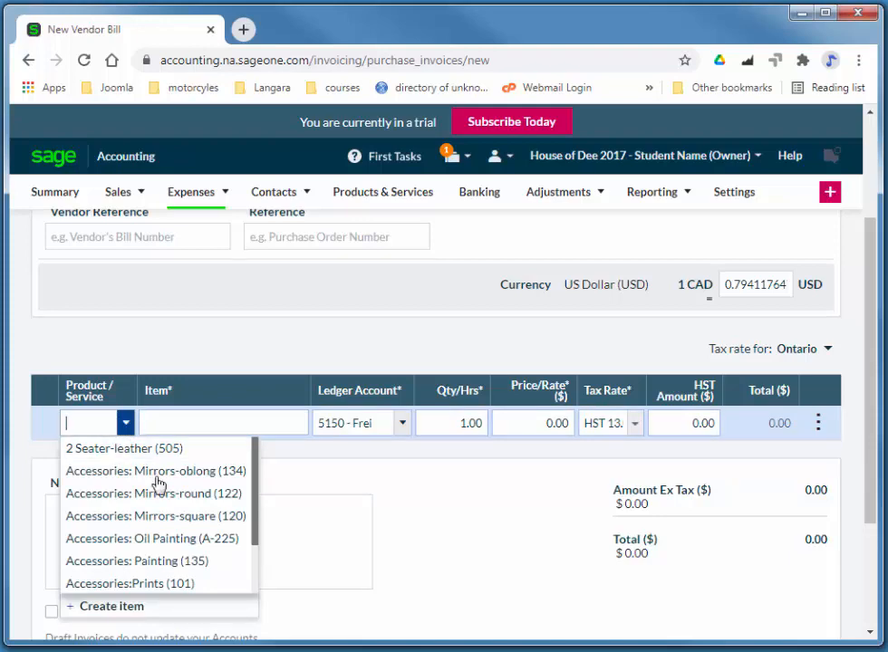
{"action": "scroll", "coordinate": [181, 508], "scroll_direction": "down", "scroll_amount": 1}
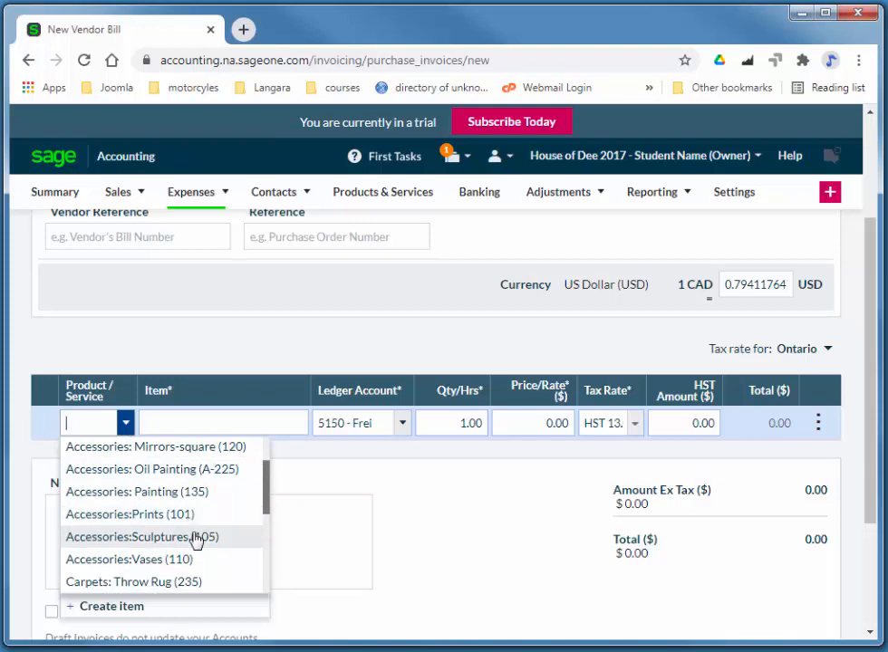
{"action": "left_click", "coordinate": [205, 536]}
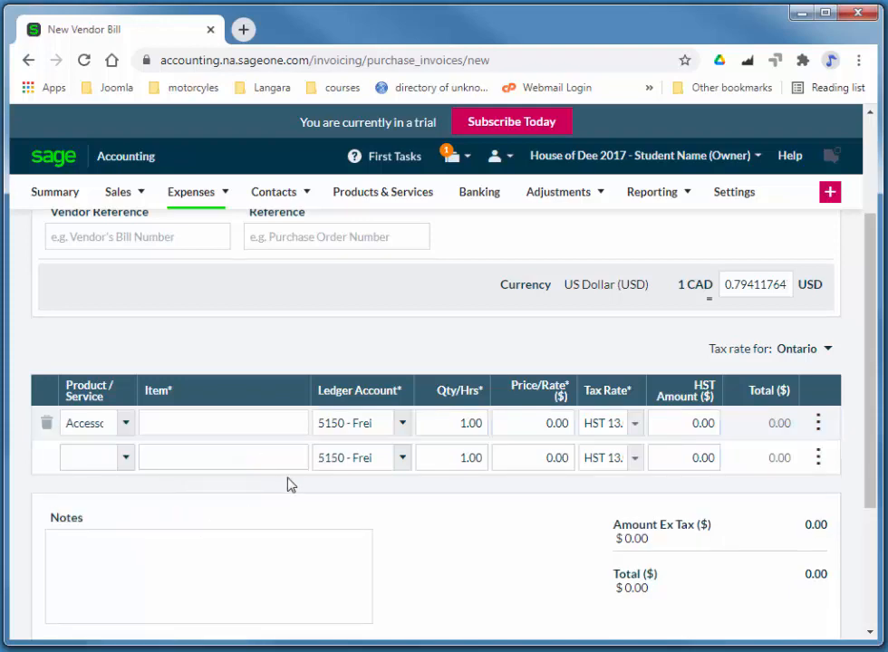
{"action": "left_click", "coordinate": [456, 424]}
{"action": "type", "text": "8"}
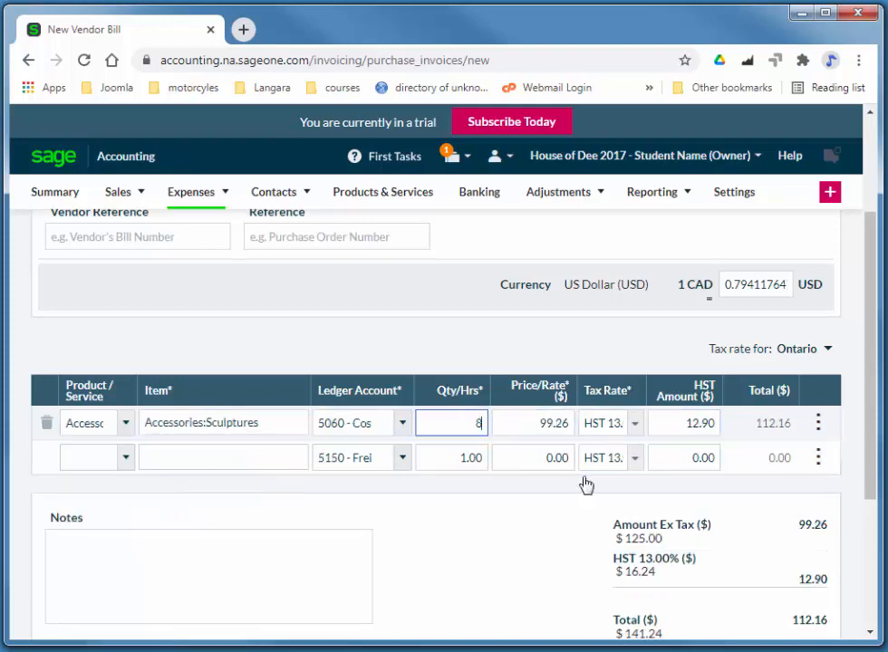
{"action": "key", "text": "Tab"}
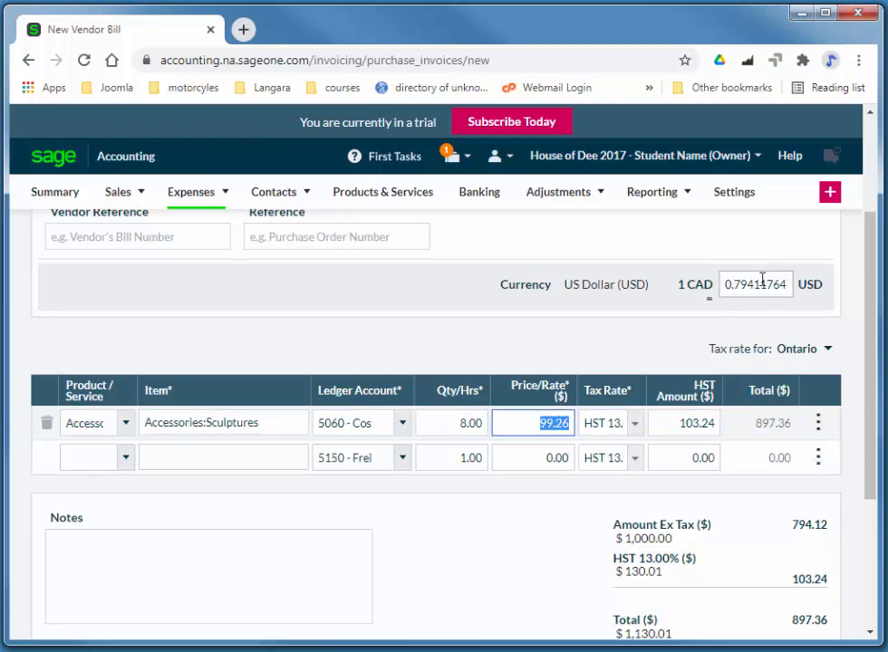
{"action": "left_click", "coordinate": [636, 425]}
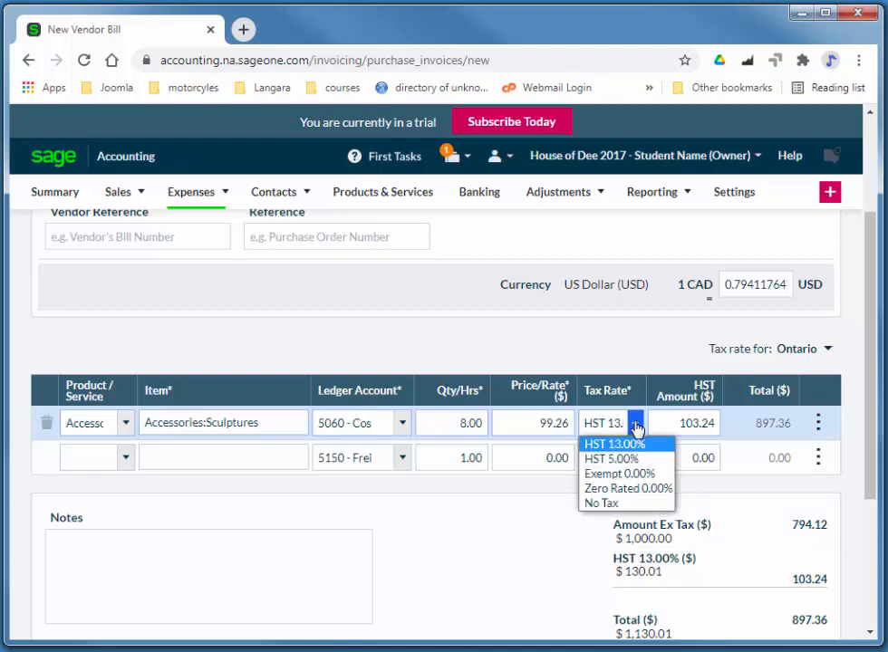
{"action": "left_click", "coordinate": [615, 477]}
Add a Freight line to the bill priced at 45 with the tax rate Exempt 0.00%
{"action": "left_click", "coordinate": [181, 459]}
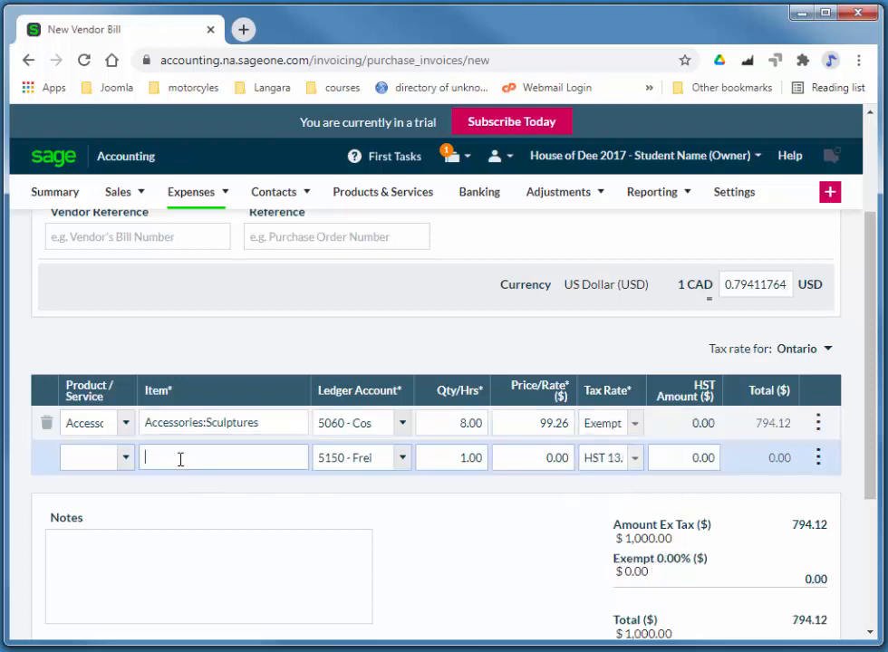
{"action": "type", "text": "Freight"}
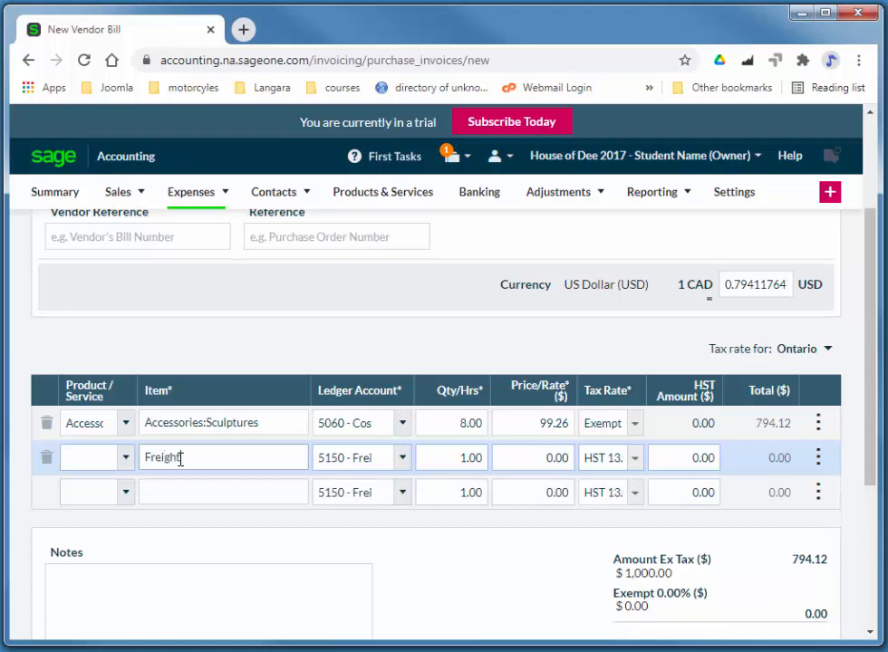
{"action": "key", "text": "Tab"}
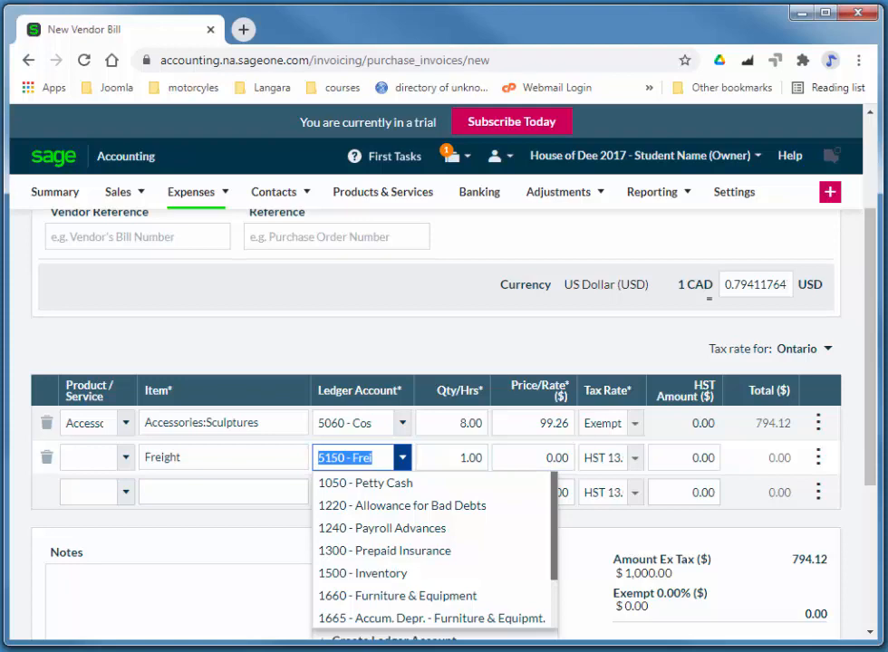
{"action": "left_click", "coordinate": [565, 458]}
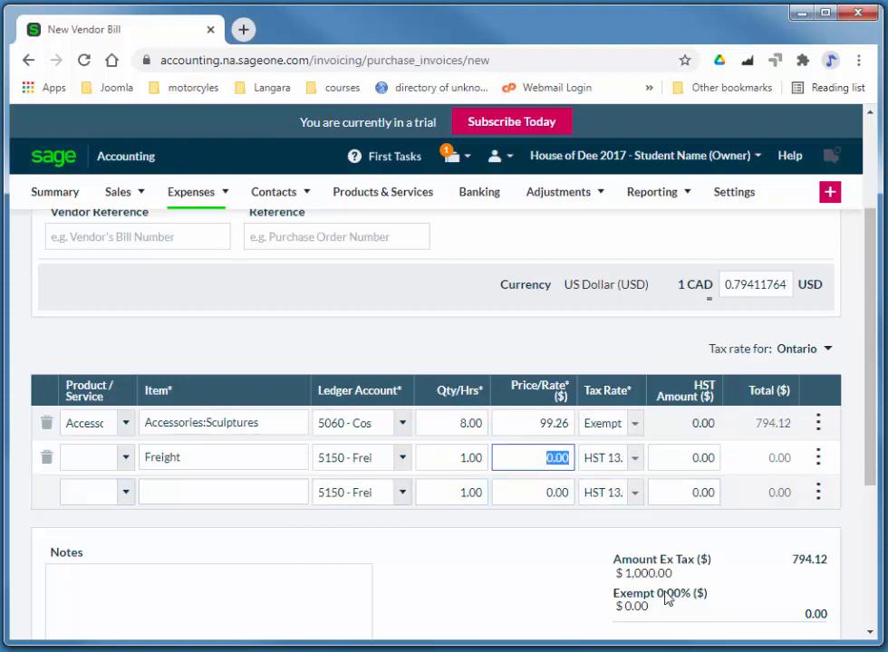
{"action": "type", "text": "45"}
{"action": "key", "text": "Tab"}
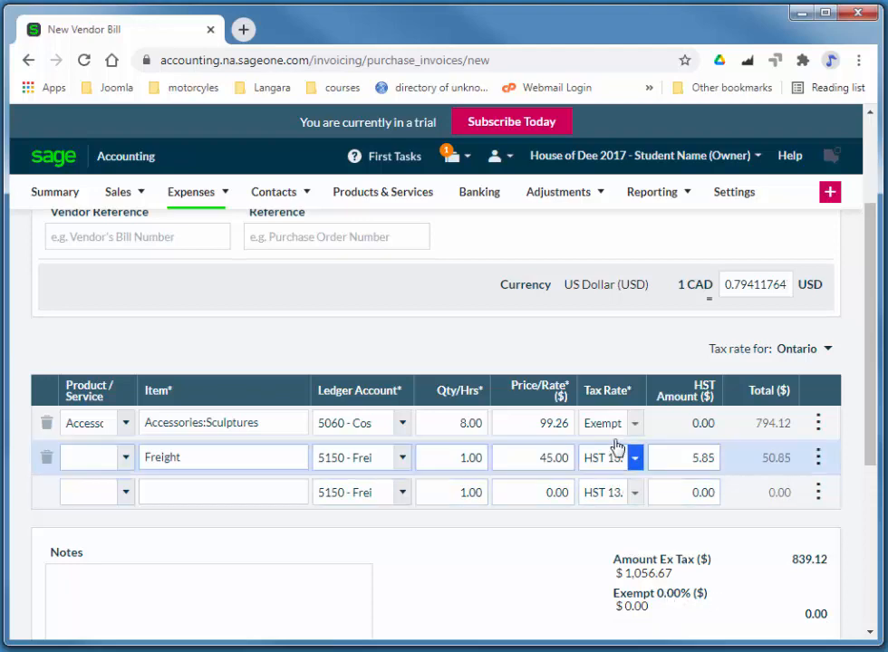
{"action": "left_click", "coordinate": [635, 460]}
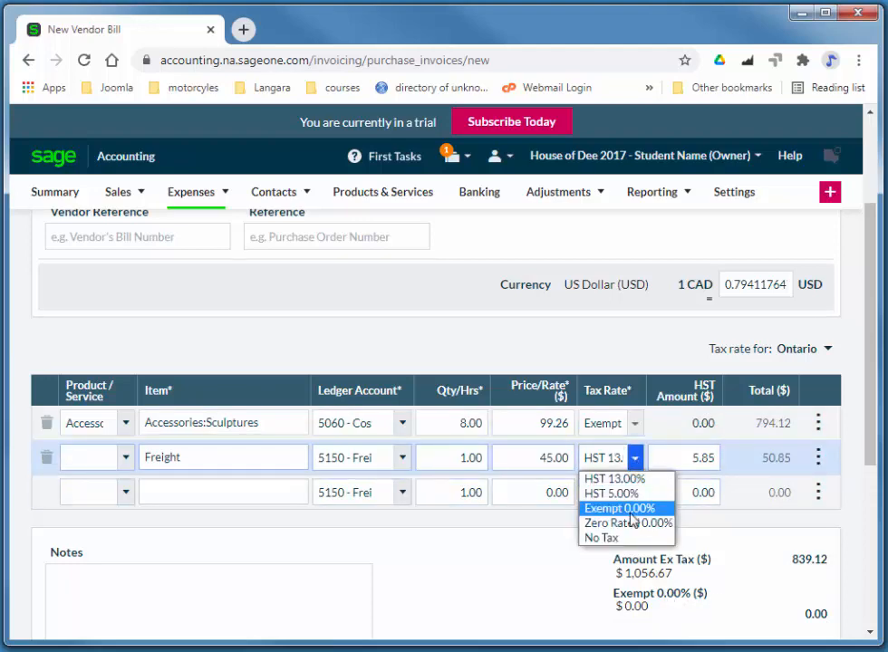
{"action": "left_click", "coordinate": [632, 509]}
Save the San Fran Art Decor vendor bill
{"action": "mouse_move", "coordinate": [869, 420]}
{"action": "left_mouse_down"}
{"action": "mouse_move", "coordinate": [871, 489]}
{"action": "mouse_move", "coordinate": [866, 421]}
{"action": "left_mouse_up"}
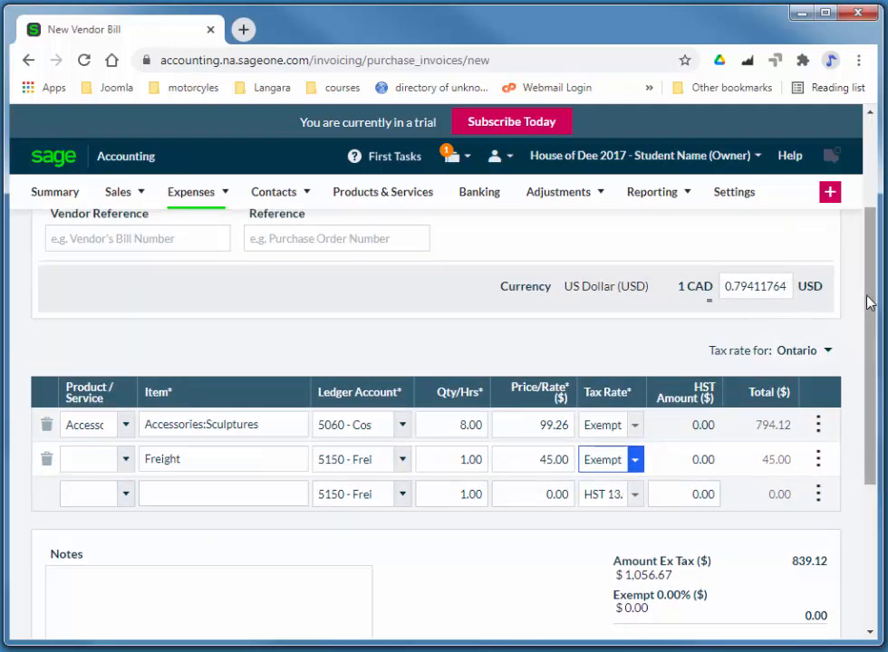
{"action": "left_click_drag", "start_coordinate": [869, 300], "coordinate": [868, 453]}
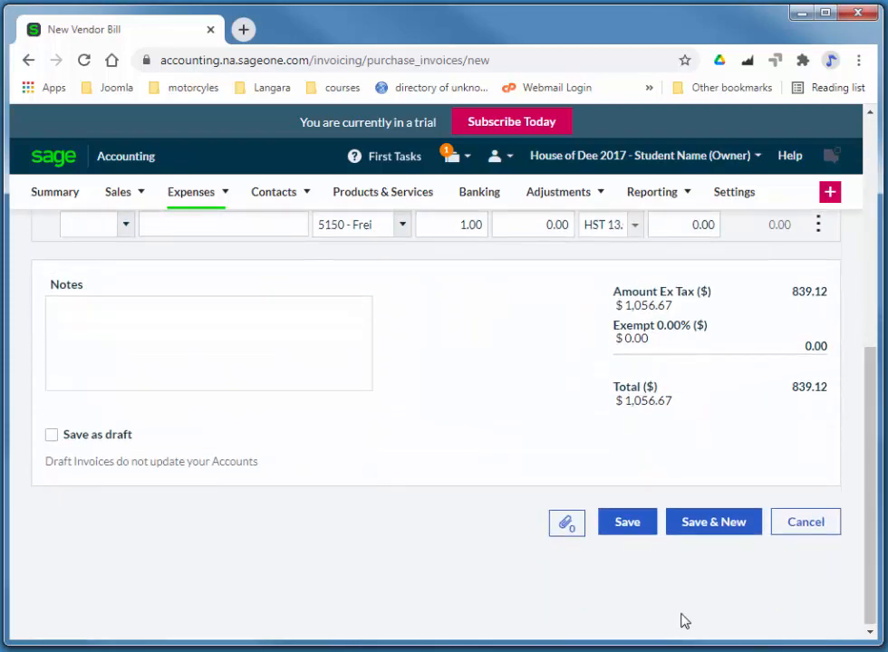
{"action": "left_click", "coordinate": [627, 524]}
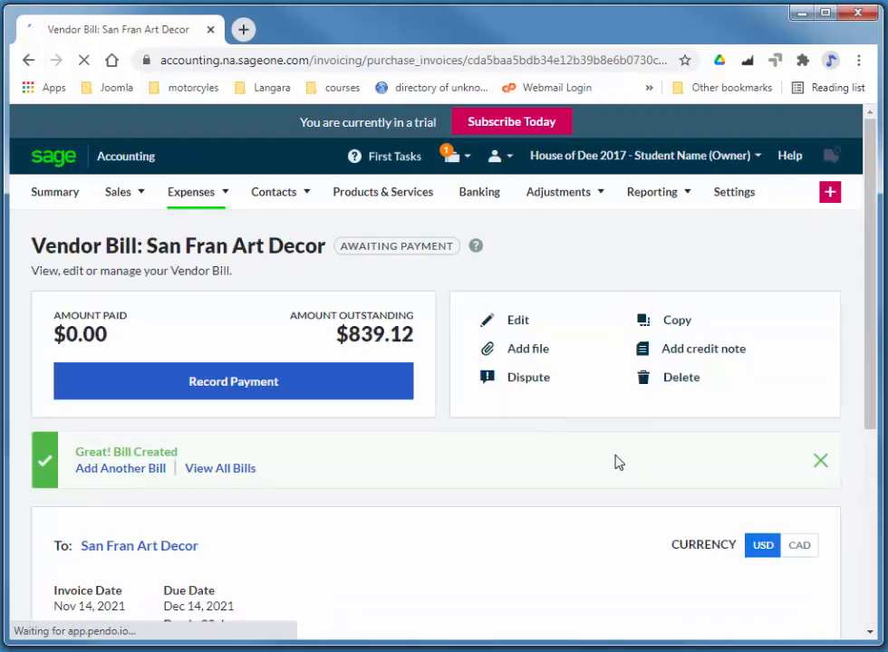
Set up the full payment of the San Fran Art Decor bill, paid from US Dollar Account (1120)
{"action": "left_click_drag", "start_coordinate": [873, 222], "coordinate": [833, 220]}
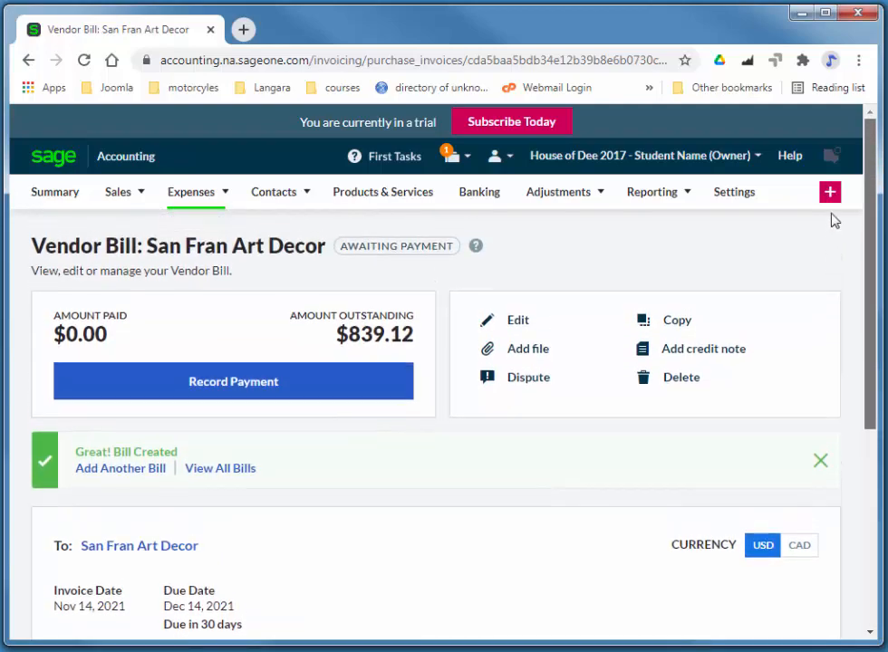
{"action": "left_click", "coordinate": [226, 389]}
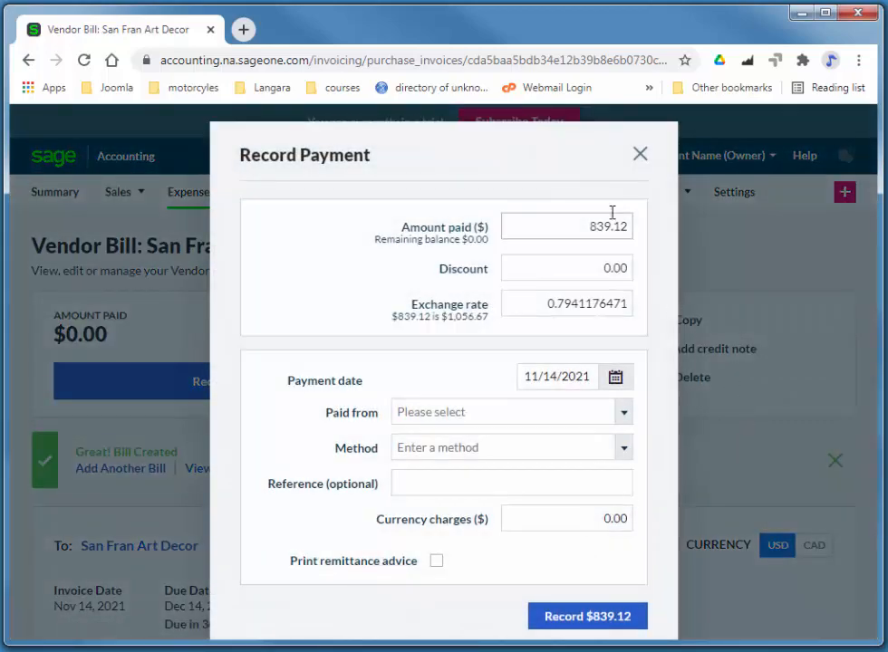
{"action": "left_click", "coordinate": [461, 413]}
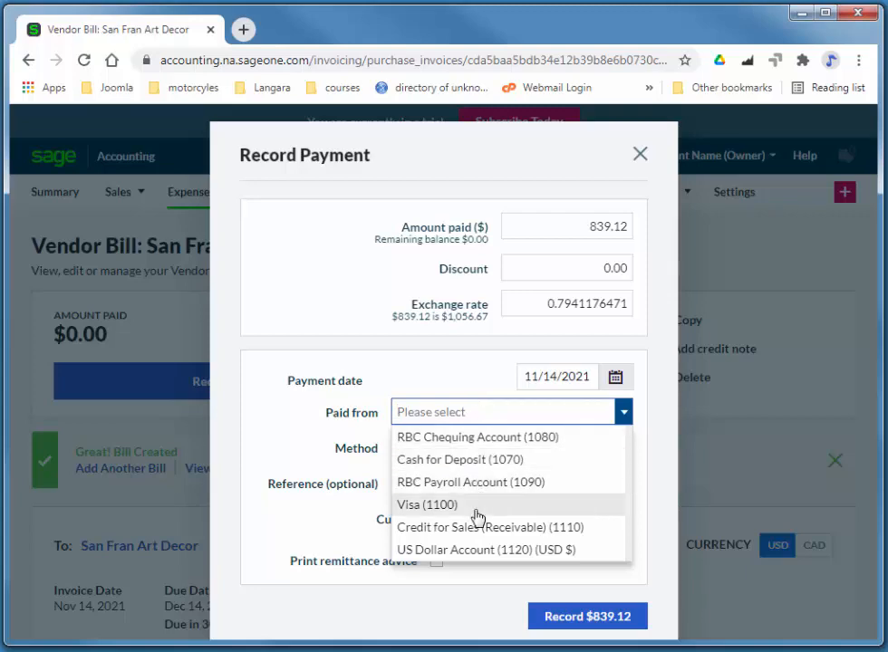
{"action": "left_click", "coordinate": [458, 551]}
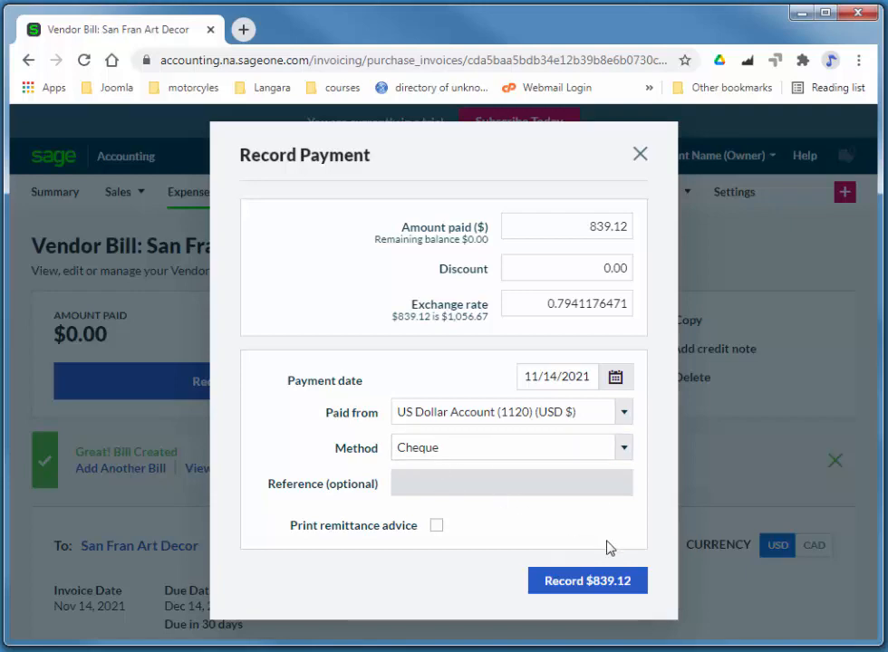
Record the $839.12 payment as a manually written cheque with cheque number 123
{"action": "left_click", "coordinate": [586, 583]}
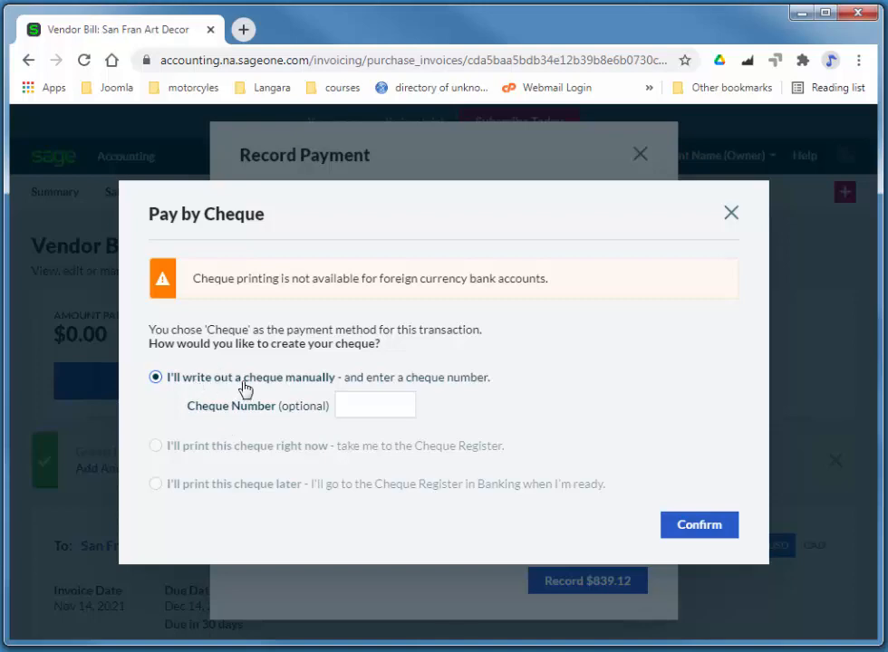
{"action": "left_click", "coordinate": [347, 405]}
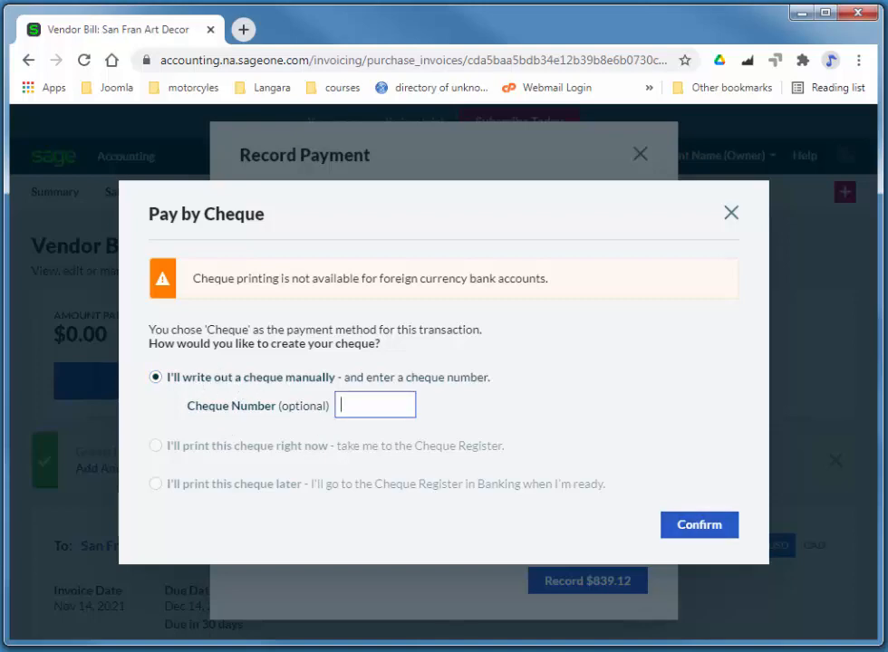
{"action": "type", "text": "123"}
{"action": "left_click", "coordinate": [689, 528]}
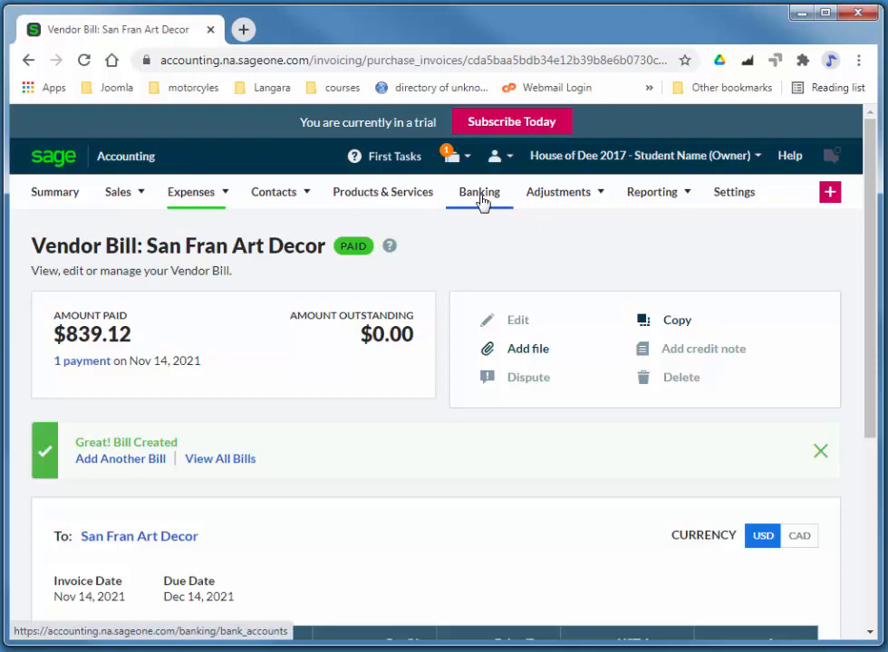
Run the Trial Balance report and review the account balances down to the totals
{"action": "left_click", "coordinate": [667, 206]}
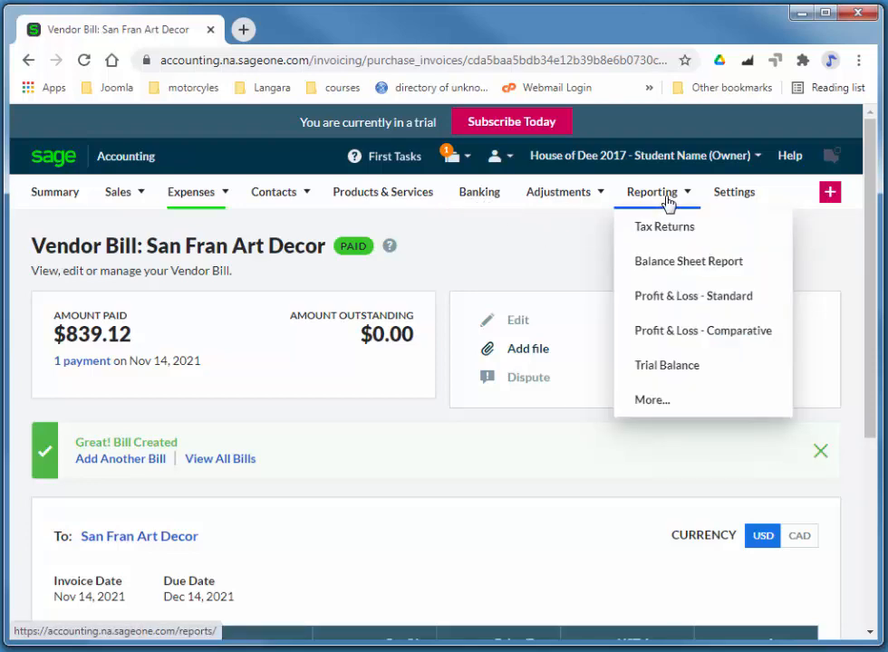
{"action": "left_click", "coordinate": [666, 201]}
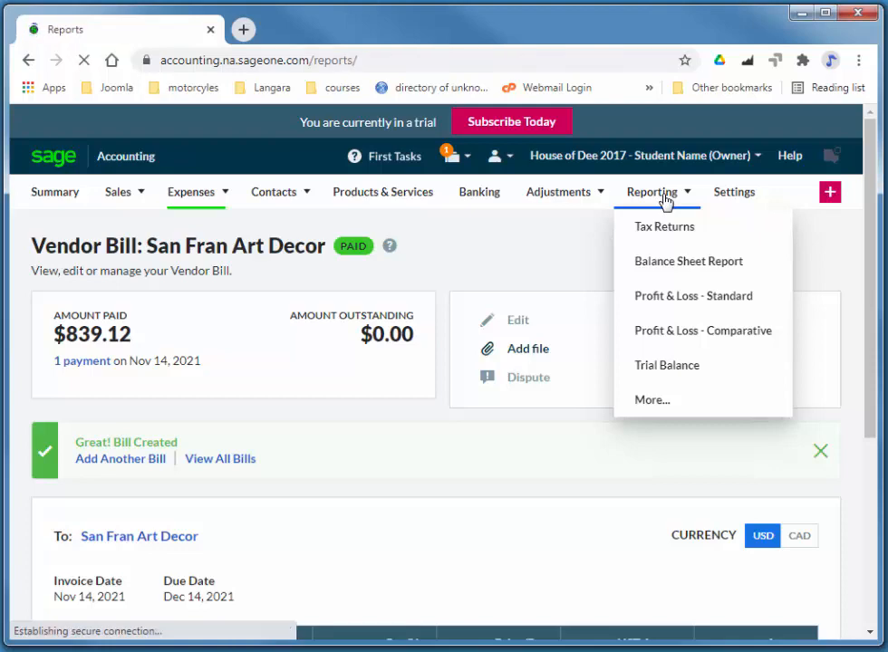
{"action": "scroll", "coordinate": [364, 346], "scroll_direction": "down", "scroll_amount": 5}
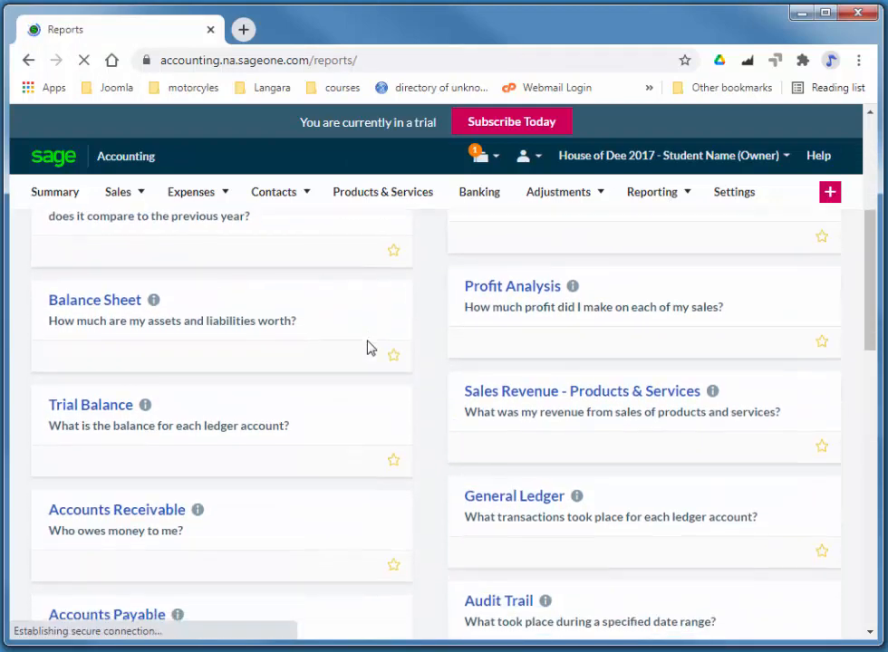
{"action": "left_click", "coordinate": [290, 389]}
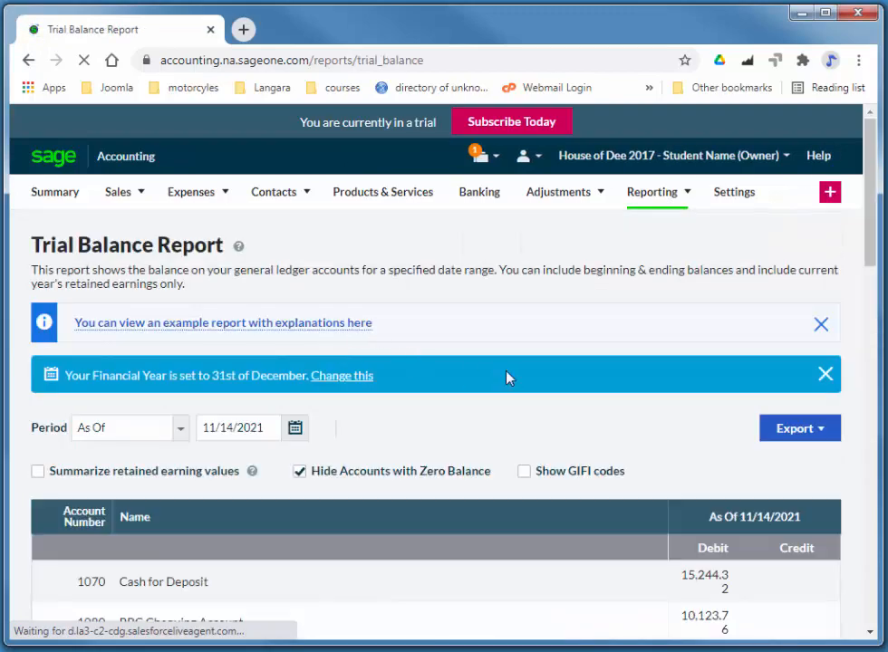
{"action": "scroll", "coordinate": [489, 372], "scroll_direction": "down", "scroll_amount": 9}
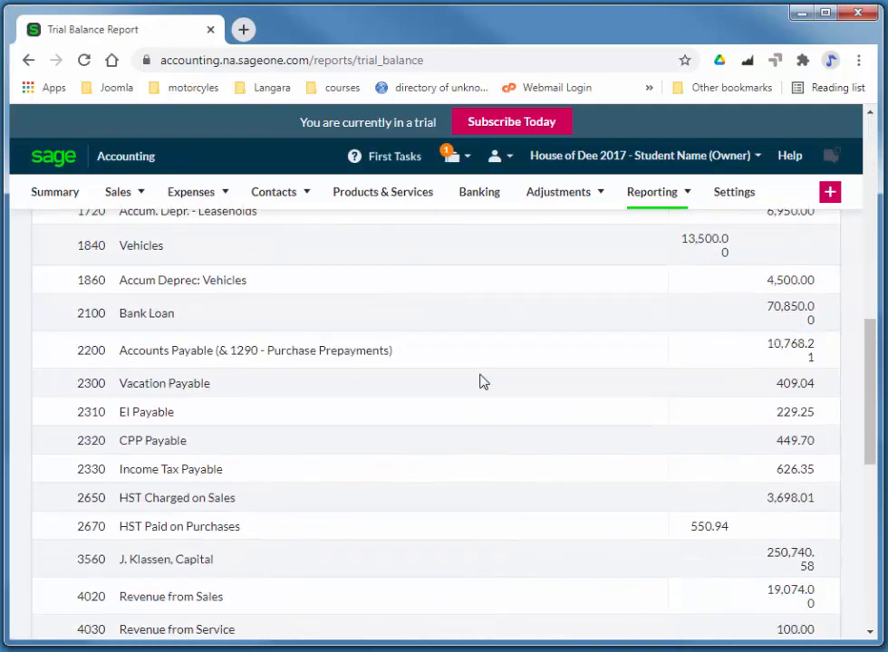
{"action": "scroll", "coordinate": [484, 385], "scroll_direction": "down", "scroll_amount": 6}
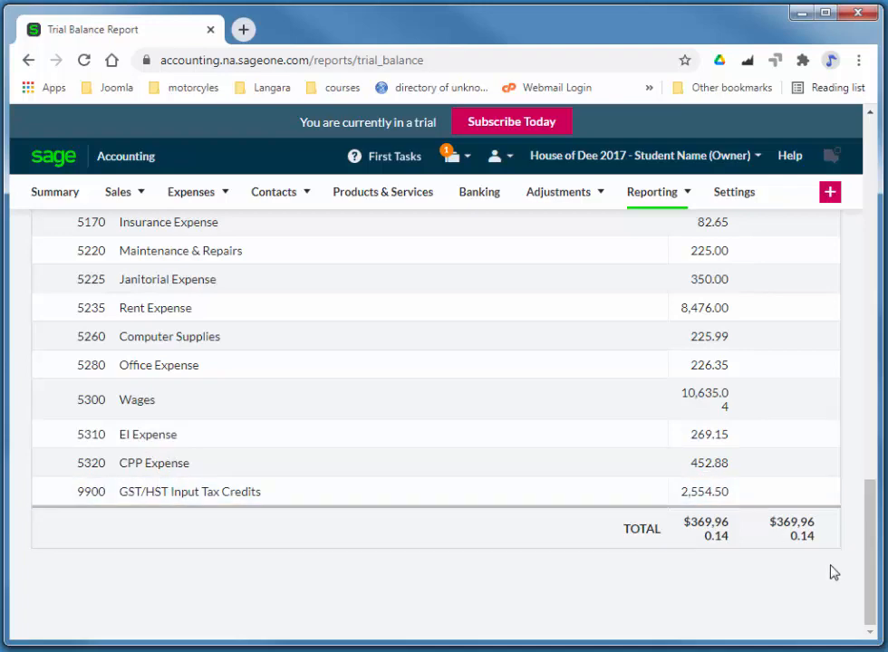
{"action": "left_click_drag", "start_coordinate": [869, 519], "coordinate": [868, 165]}
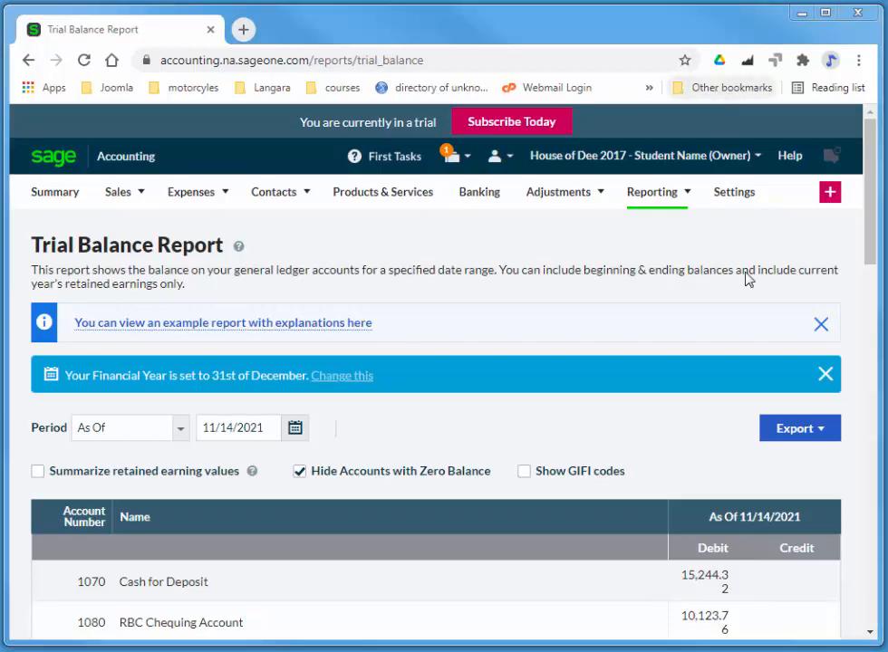
Start a new customer record with the business name Broadway Deco Art
{"action": "left_click", "coordinate": [265, 193]}
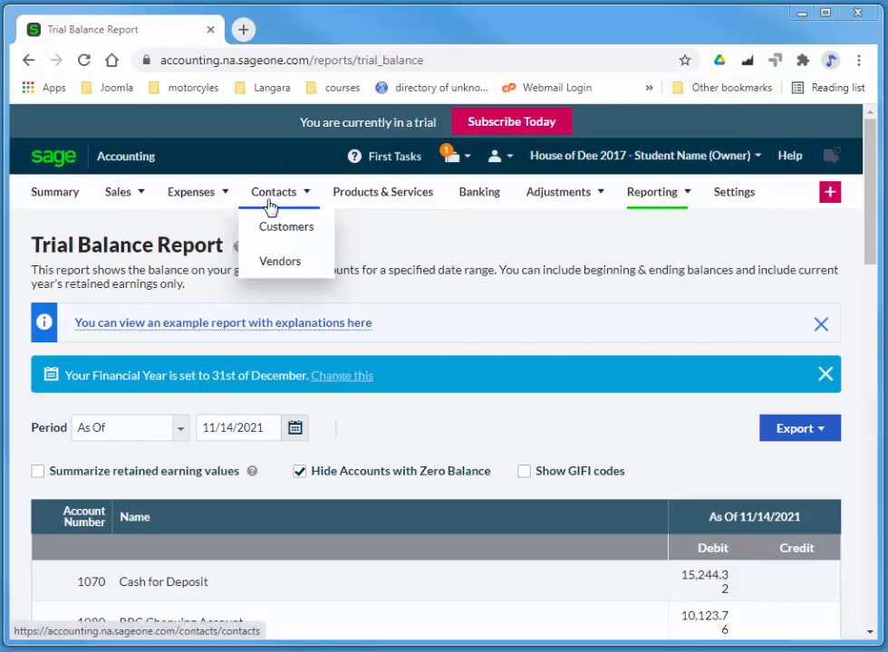
{"action": "left_click", "coordinate": [284, 228]}
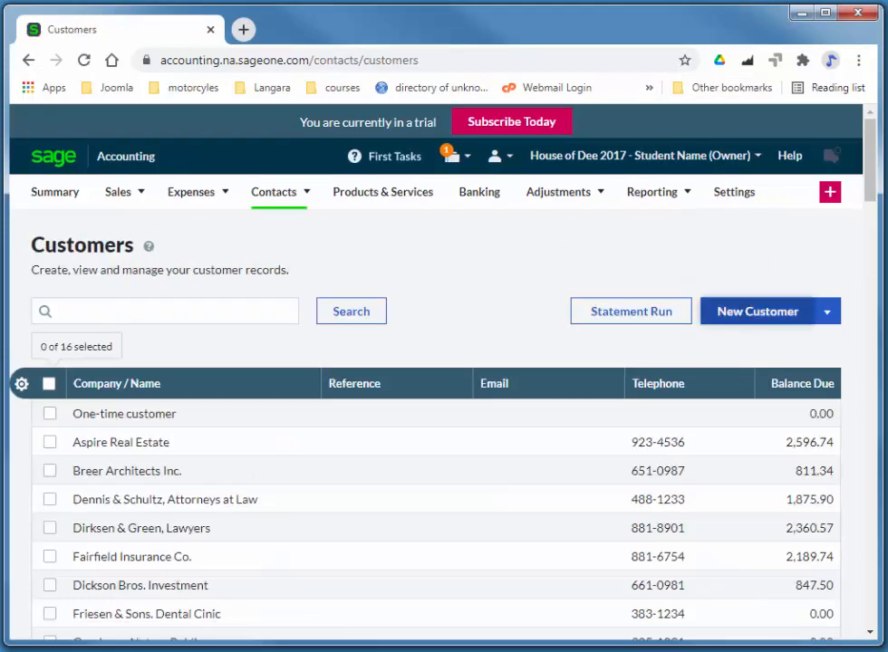
{"action": "left_click", "coordinate": [757, 311]}
{"action": "left_click", "coordinate": [318, 221]}
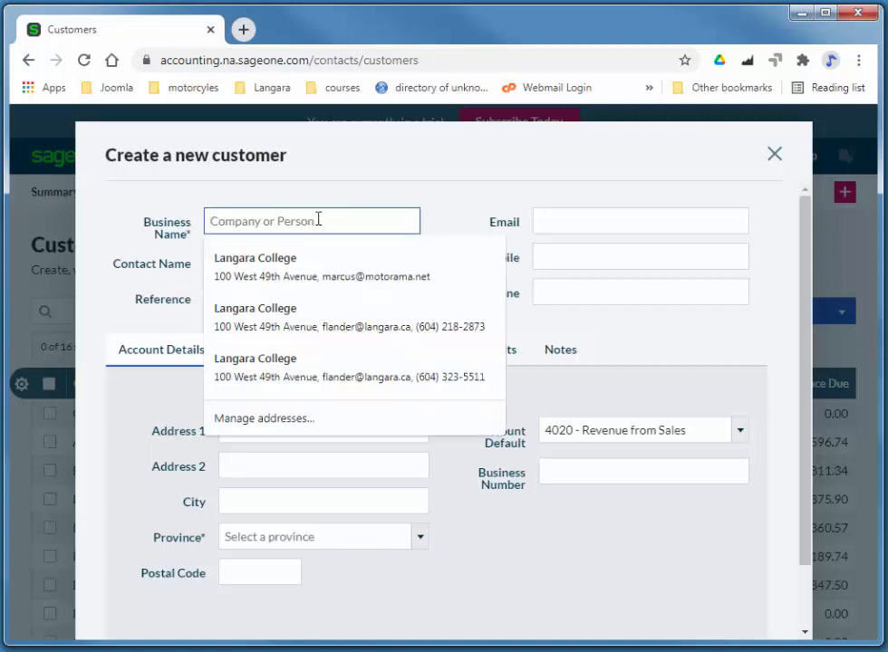
{"action": "type", "text": "Broadway Deco Art"}
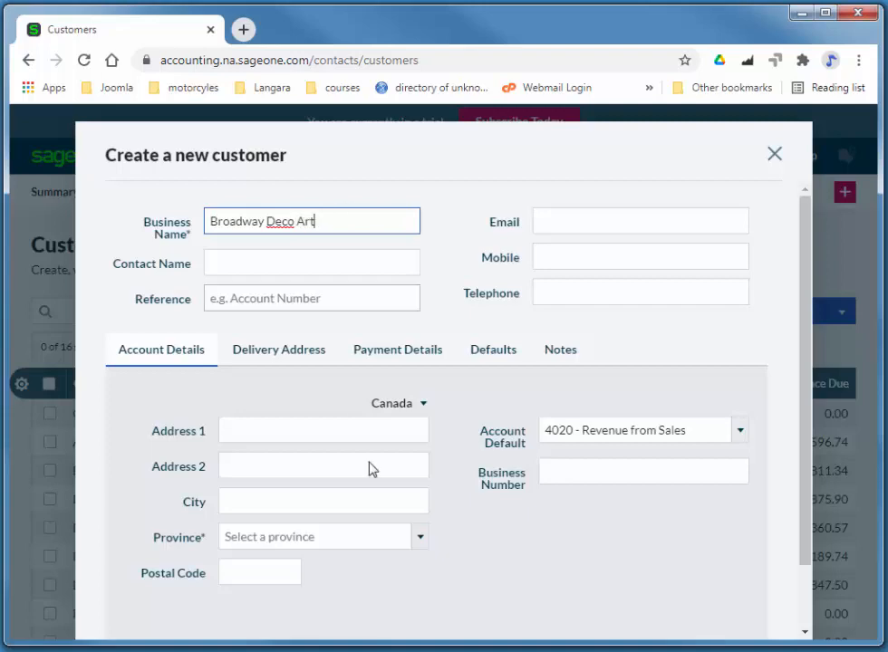
Set the new customer's address region to US and the state to New York (NY)
{"action": "left_click", "coordinate": [385, 405]}
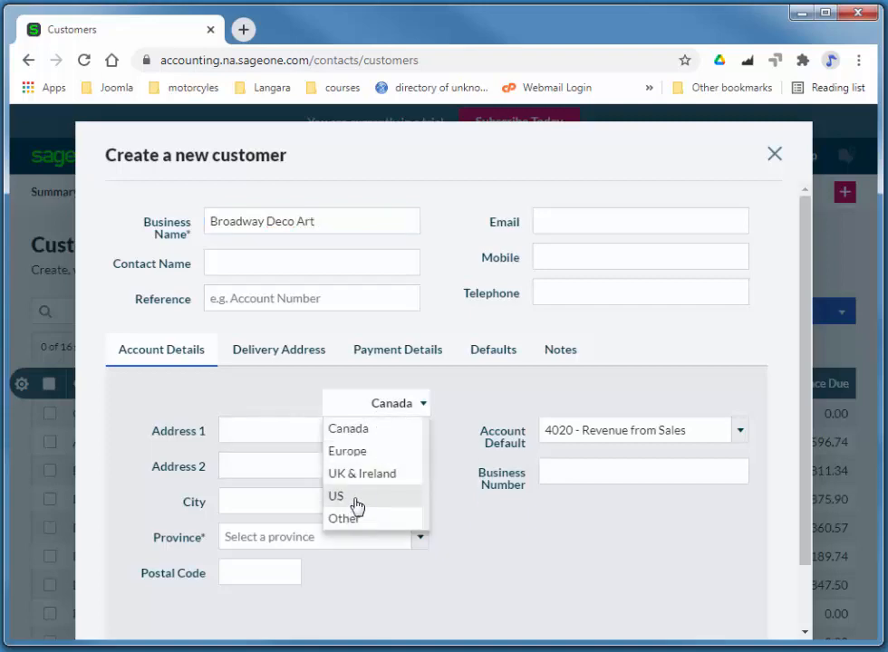
{"action": "left_click", "coordinate": [350, 497]}
{"action": "left_click", "coordinate": [273, 537]}
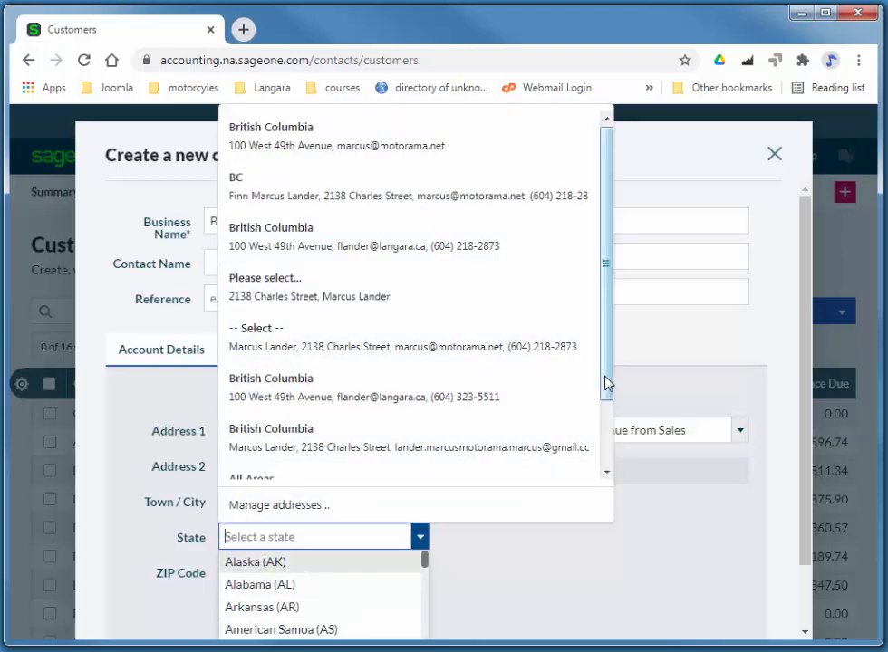
{"action": "scroll", "coordinate": [335, 605], "scroll_direction": "down", "scroll_amount": 5}
{"action": "scroll", "coordinate": [316, 618], "scroll_direction": "down", "scroll_amount": 4}
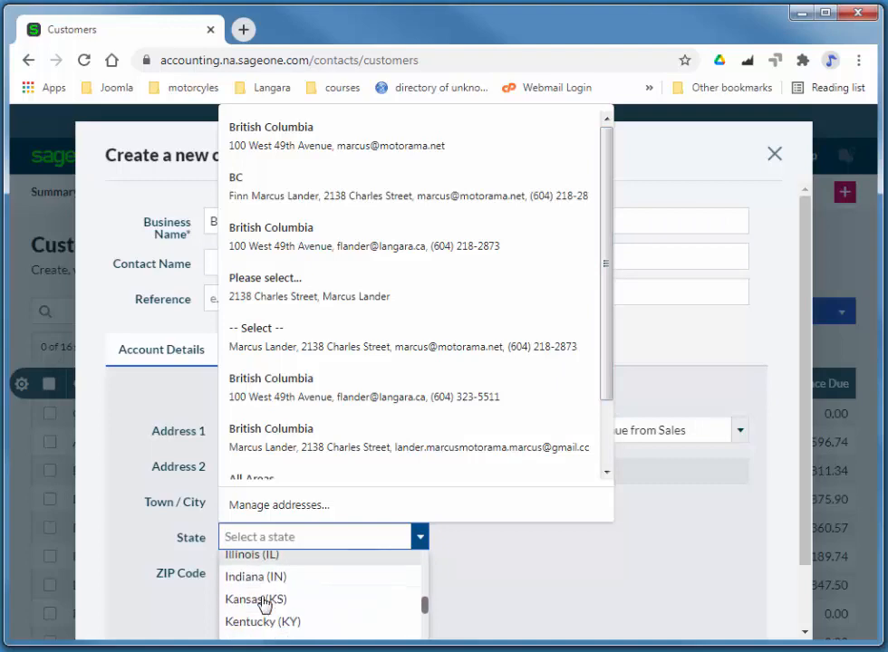
{"action": "scroll", "coordinate": [291, 612], "scroll_direction": "down", "scroll_amount": 2}
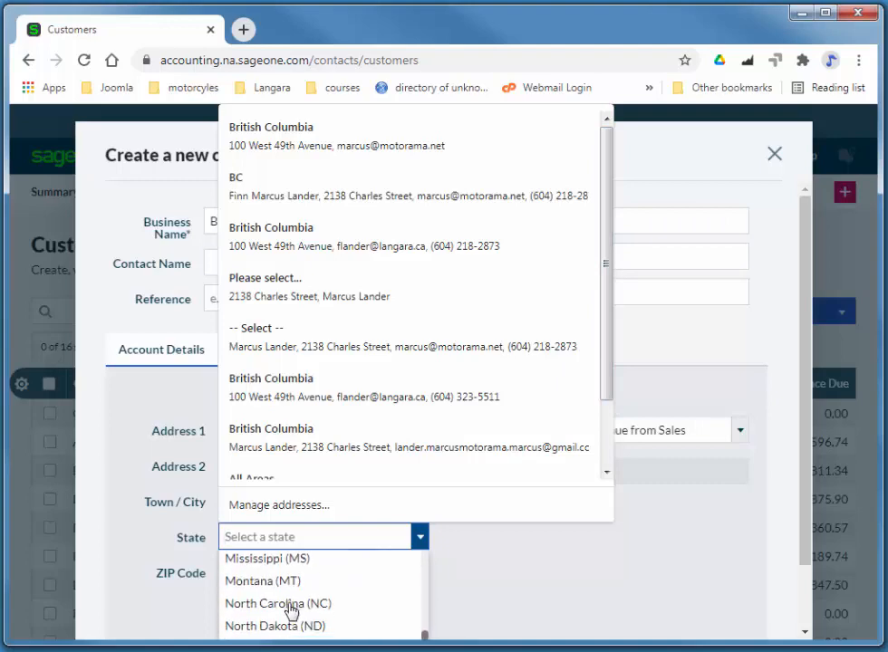
{"action": "scroll", "coordinate": [317, 621], "scroll_direction": "down", "scroll_amount": 2}
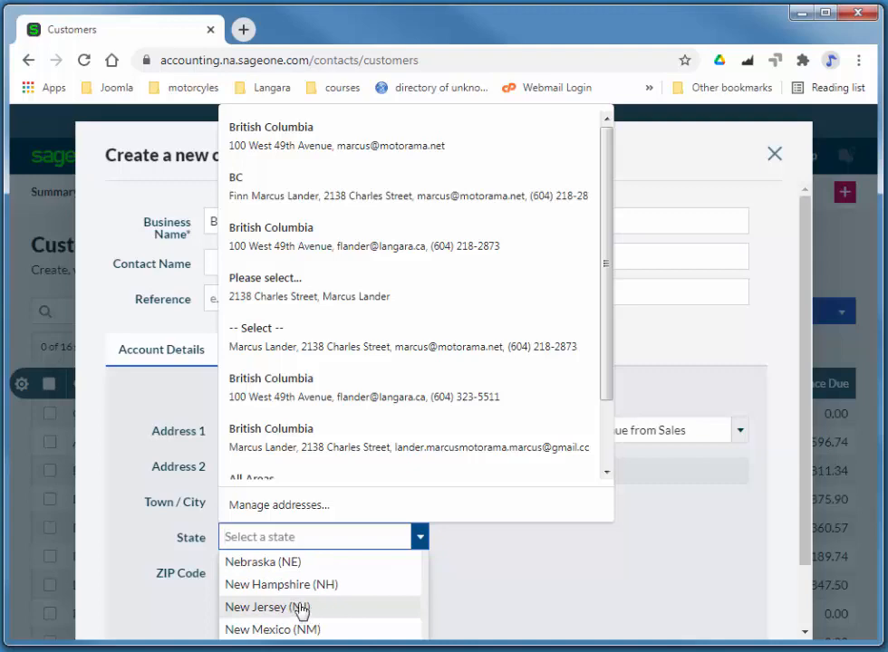
{"action": "scroll", "coordinate": [304, 611], "scroll_direction": "down", "scroll_amount": 2}
{"action": "left_click", "coordinate": [288, 593]}
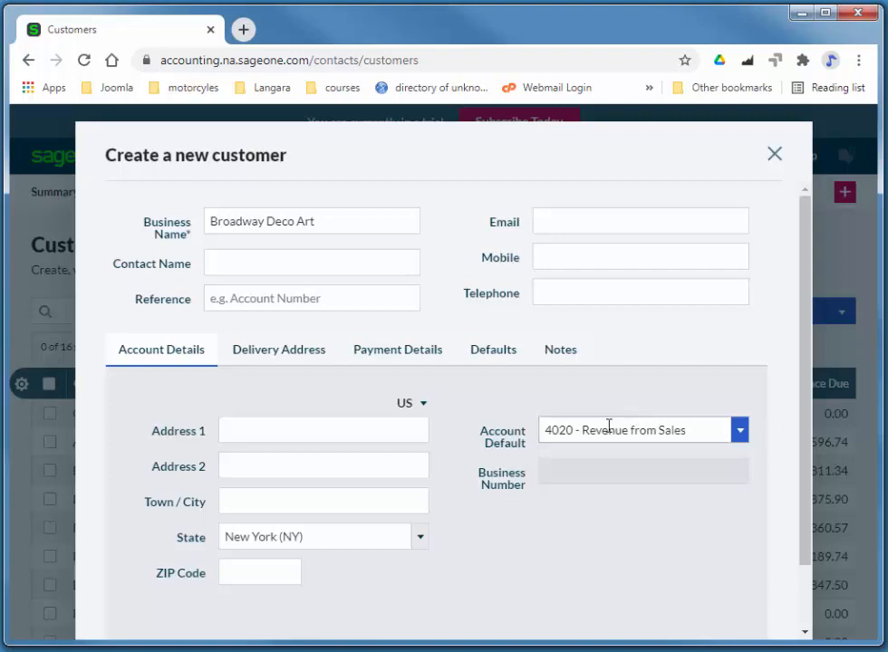
Set the customer's default ledger account to 4070 - Freight Revenue
{"action": "left_click", "coordinate": [741, 432]}
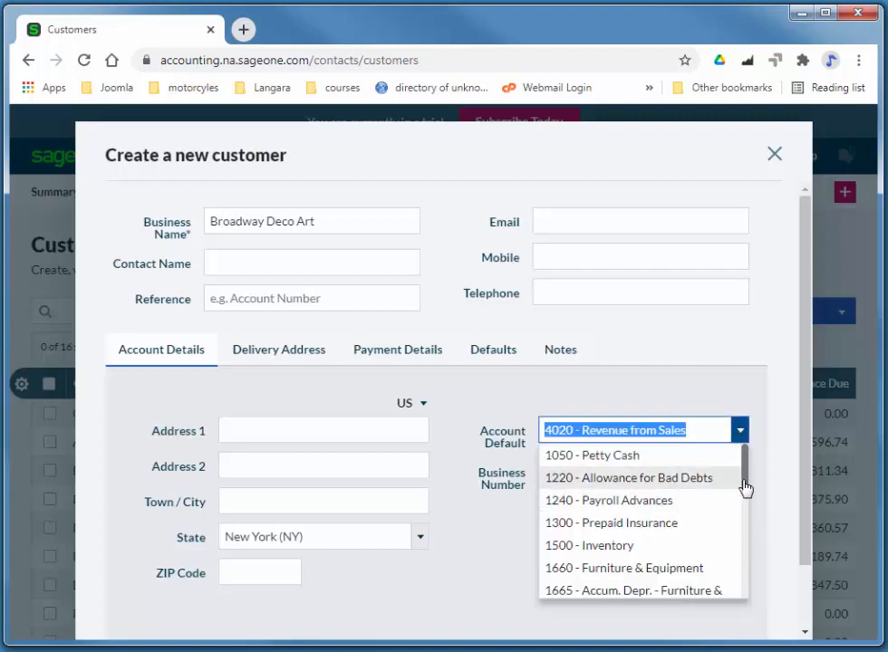
{"action": "left_click_drag", "start_coordinate": [744, 482], "coordinate": [641, 543]}
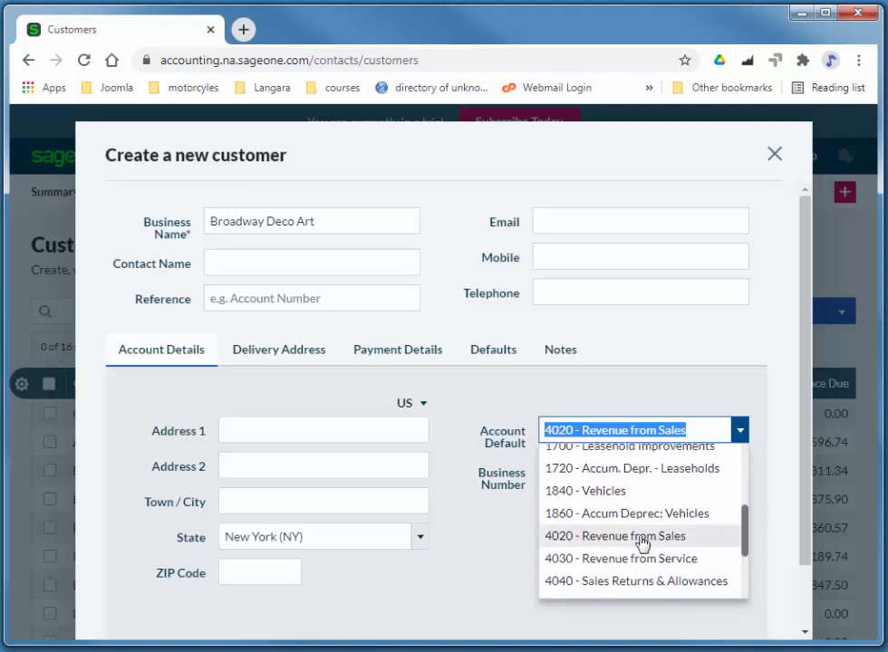
{"action": "scroll", "coordinate": [690, 537], "scroll_direction": "down", "scroll_amount": 1}
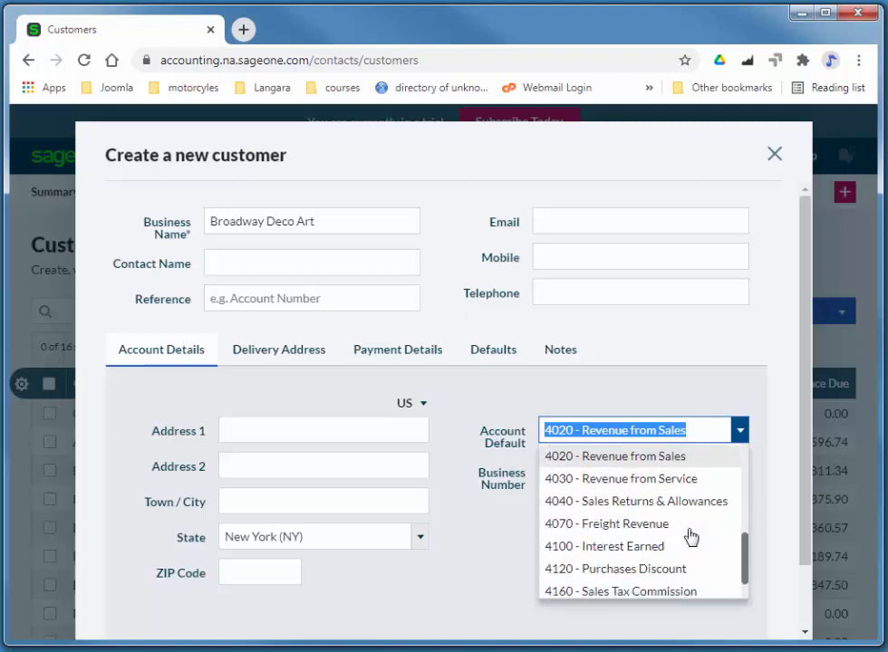
{"action": "left_click", "coordinate": [626, 523]}
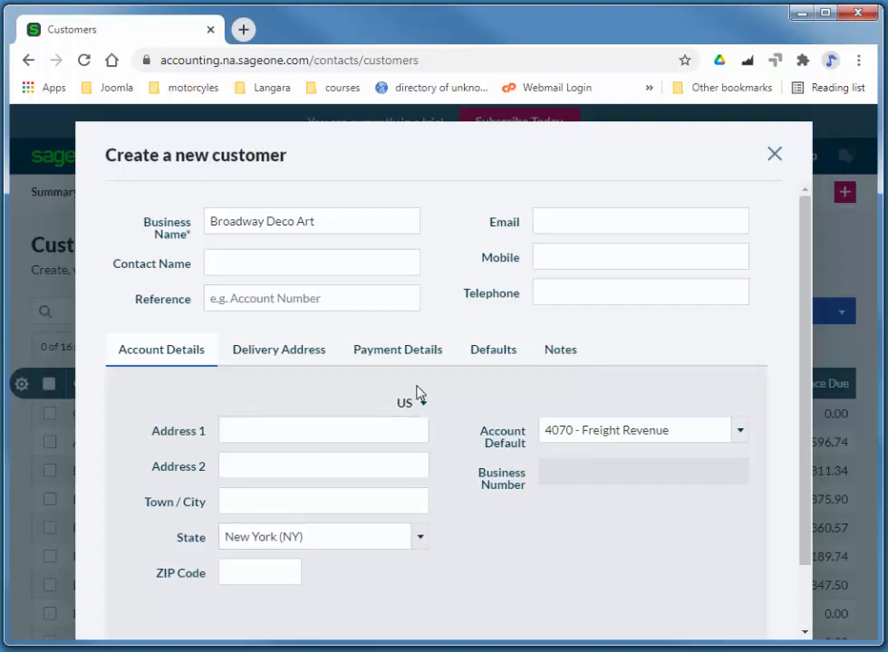
Set the customer's default currency to US Dollar (USD) and save the customer record
{"action": "left_click", "coordinate": [508, 358]}
{"action": "left_click", "coordinate": [271, 469]}
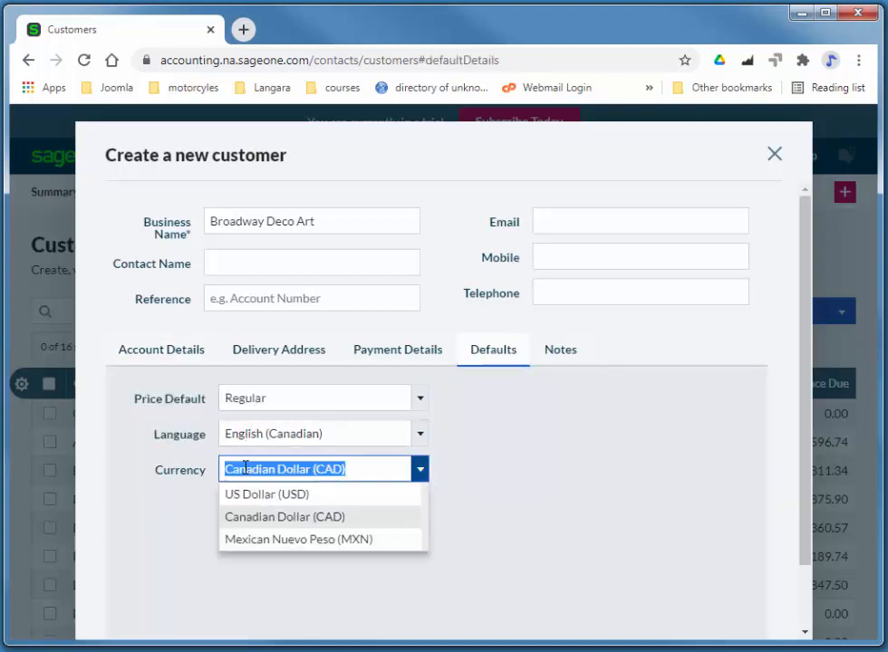
{"action": "left_click", "coordinate": [298, 496]}
{"action": "scroll", "coordinate": [801, 424], "scroll_direction": "down", "scroll_amount": 2}
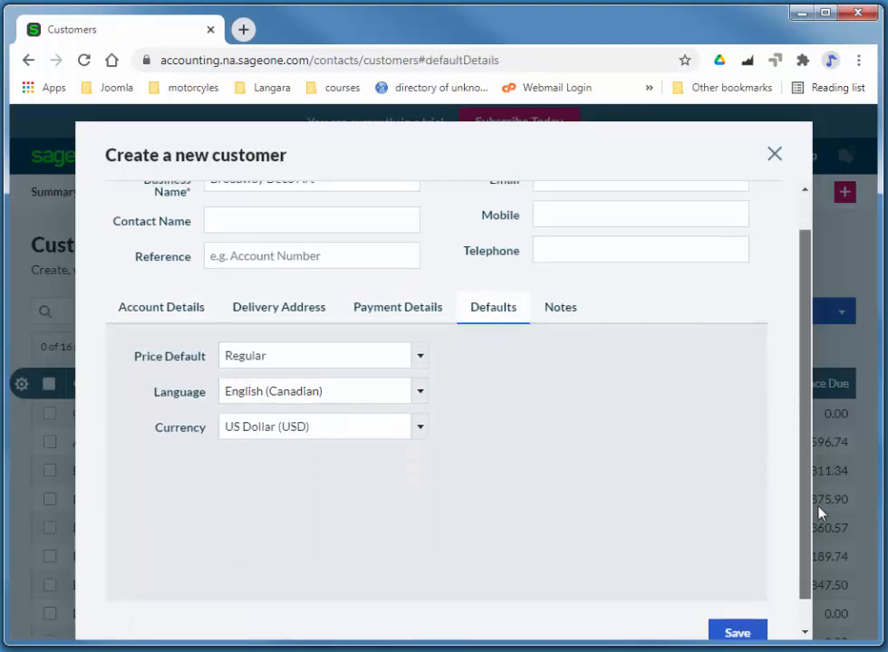
{"action": "left_click", "coordinate": [737, 602]}
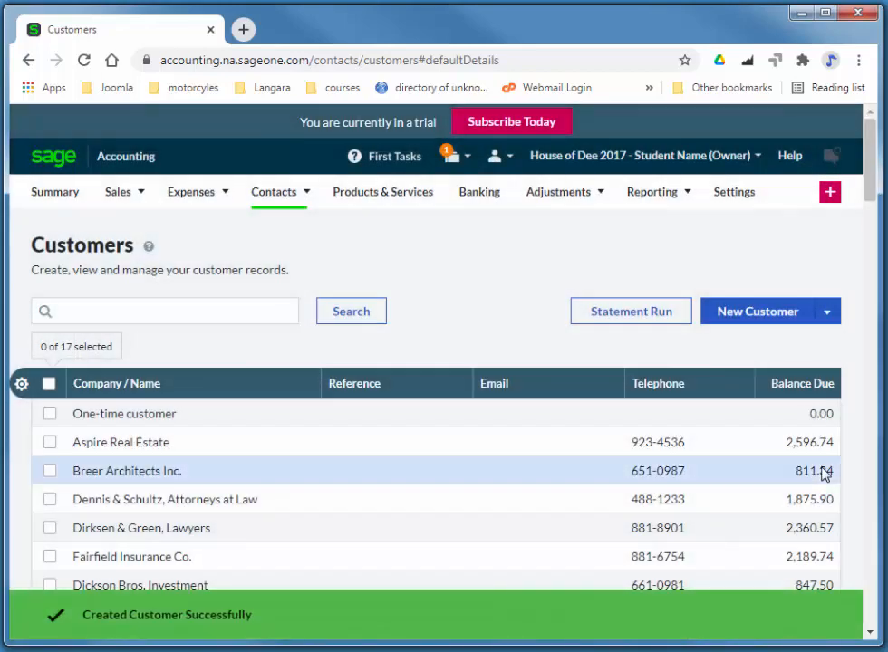
Start a new sales invoice for the customer Broadway Deco Art
{"action": "mouse_move", "coordinate": [150, 206]}
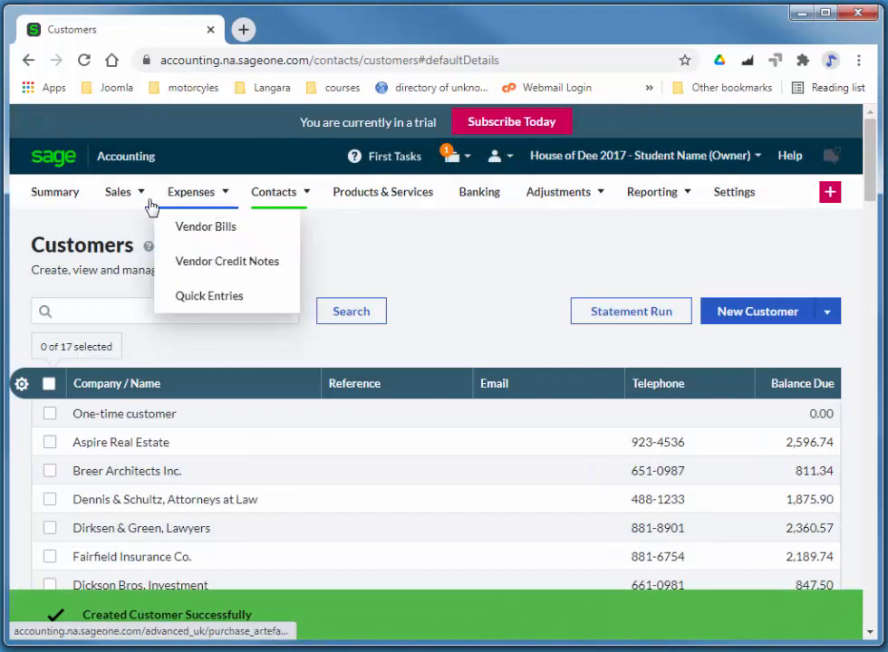
{"action": "left_click", "coordinate": [135, 269]}
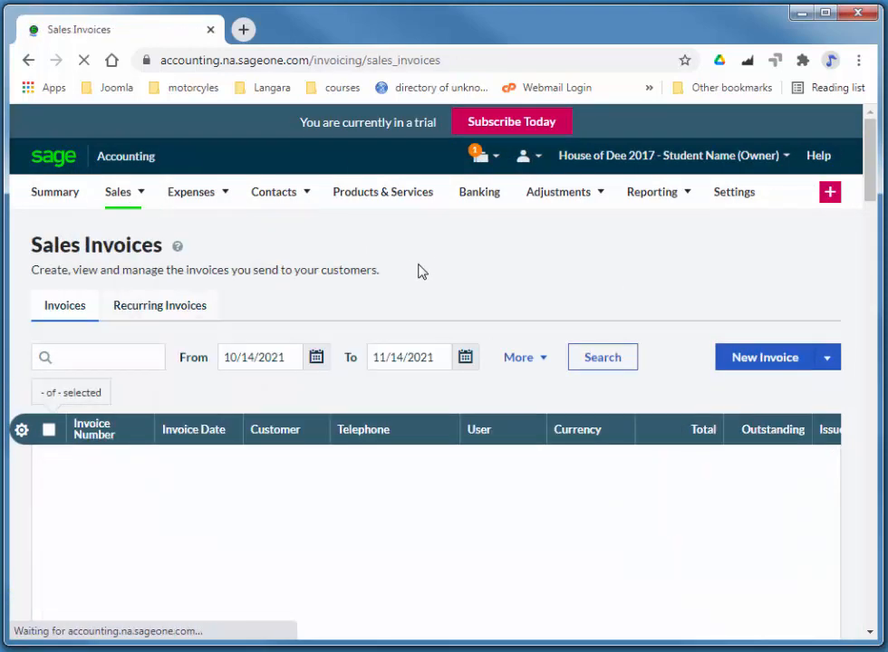
{"action": "left_click", "coordinate": [784, 358]}
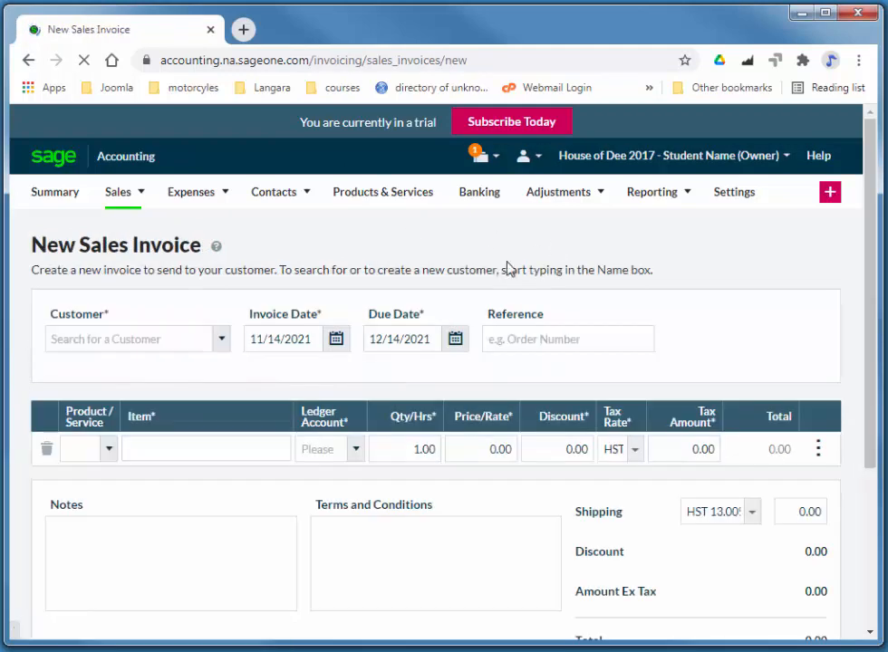
{"action": "left_click", "coordinate": [175, 340]}
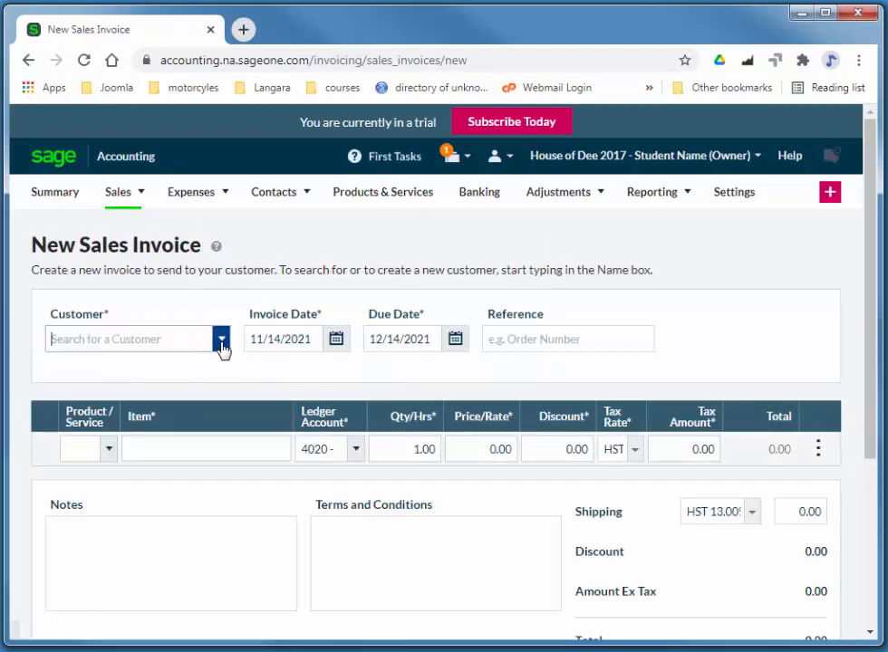
{"action": "left_click", "coordinate": [221, 342]}
{"action": "left_click", "coordinate": [170, 412]}
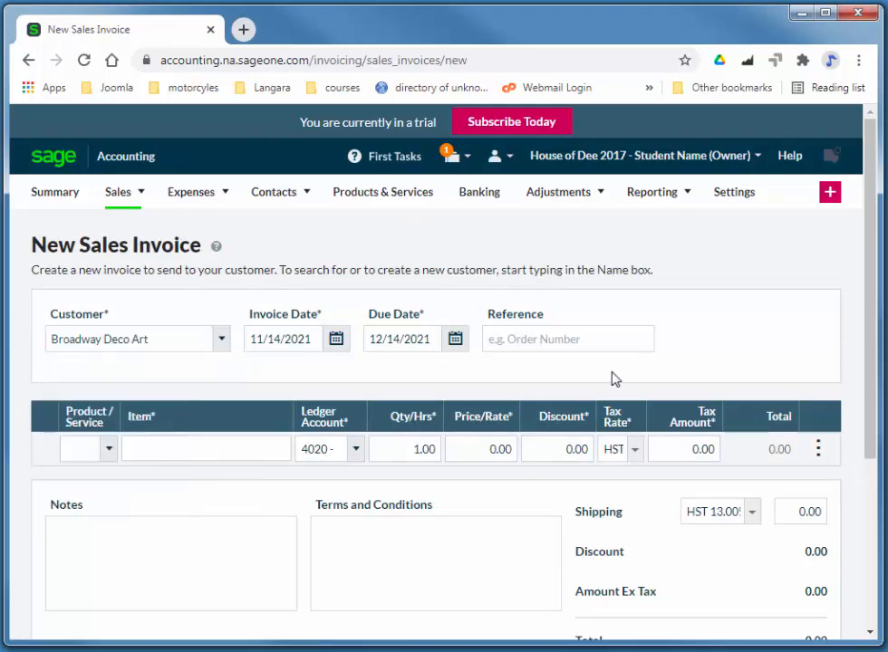
Set the invoice date to 10/25/2021 and accept the due date filled in for it
{"action": "left_click", "coordinate": [315, 339]}
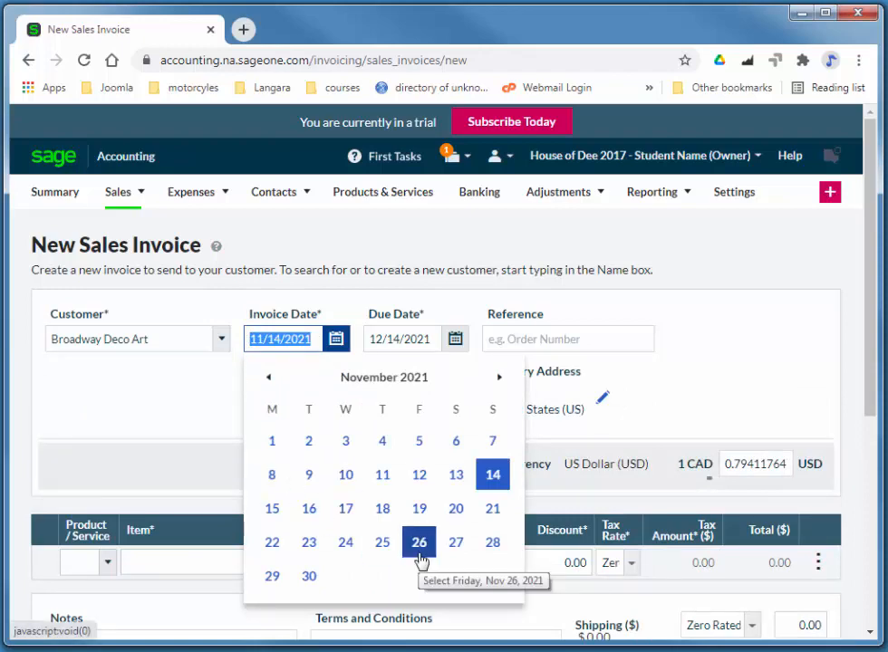
{"action": "type", "text": "10/25/"}
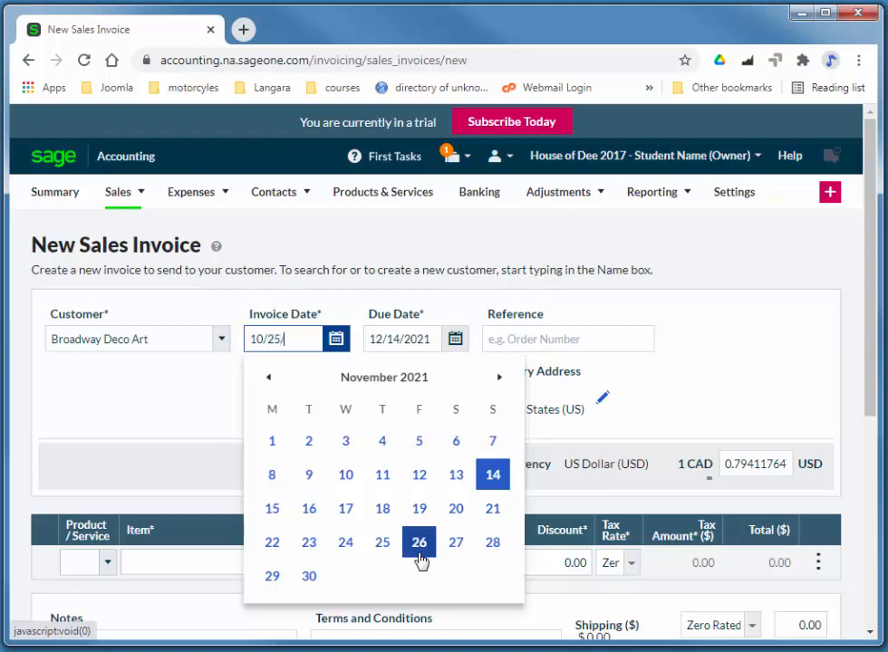
{"action": "type", "text": "2021"}
{"action": "key", "text": "Tab"}
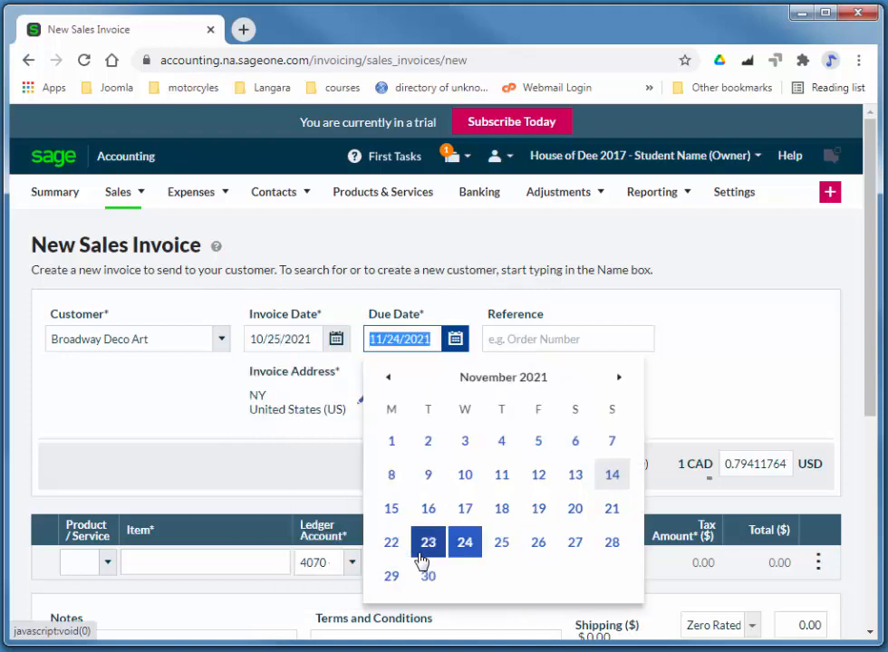
{"action": "key", "text": "Tab"}
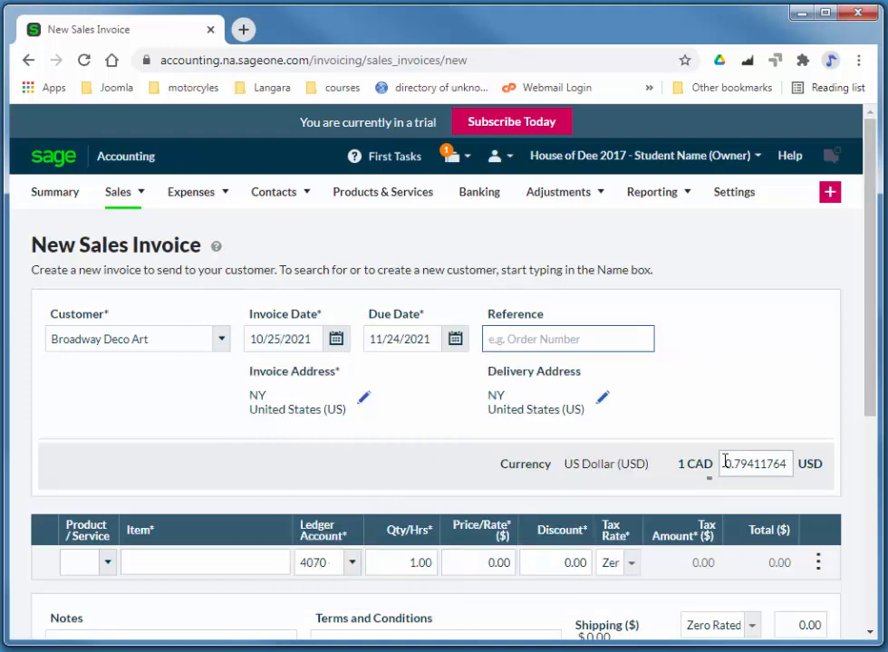
Set the invoice's exchange rate to 0.8085 USD for 1 CAD
{"action": "left_click_drag", "start_coordinate": [724, 463], "coordinate": [785, 463]}
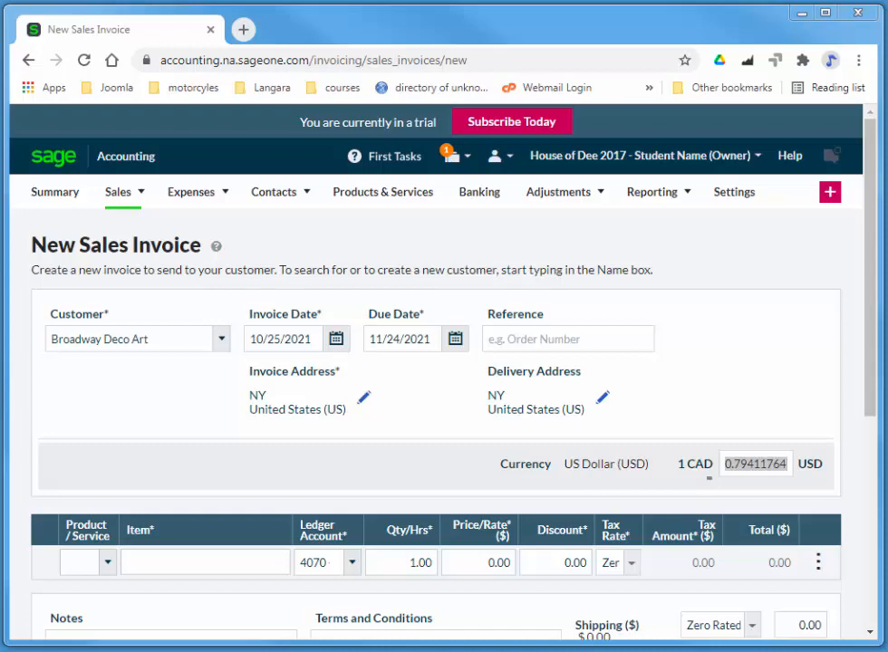
{"action": "type", "text": ".8085"}
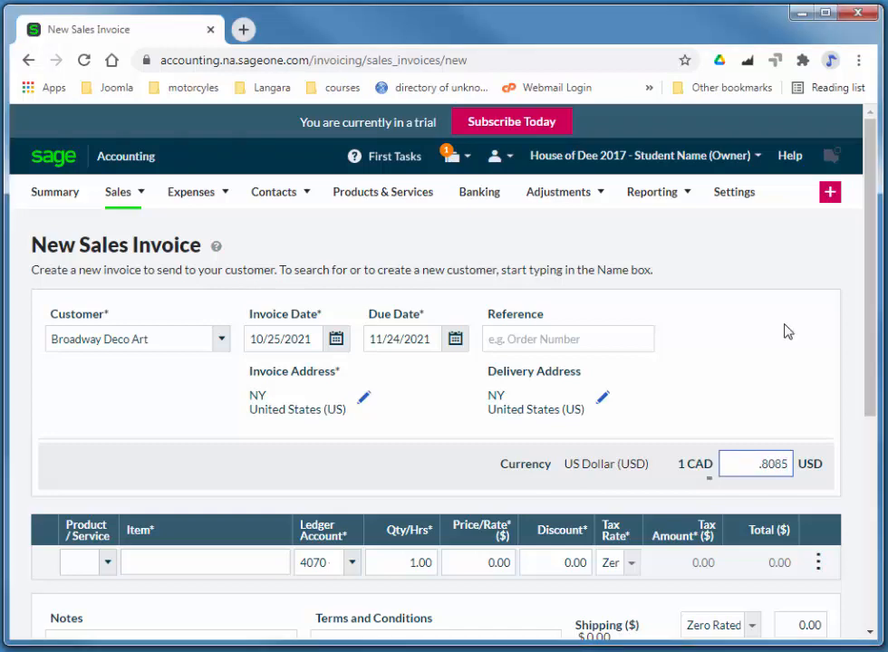
{"action": "key", "text": "Tab"}
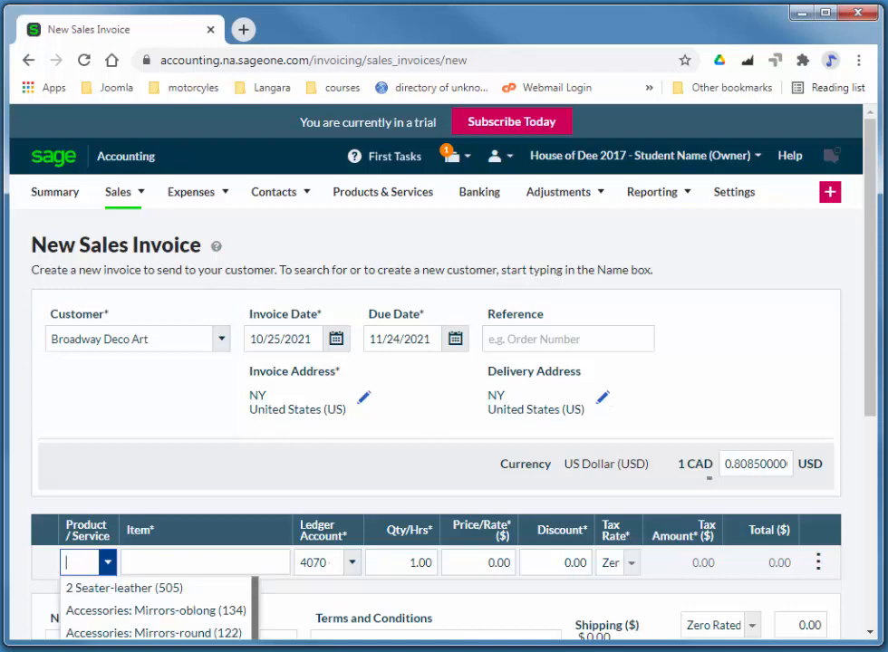
Add the product Accessories:Sculptures (105) as the first invoice line and set its tax rate to Exempt
{"action": "key", "text": "alt+Tab"}
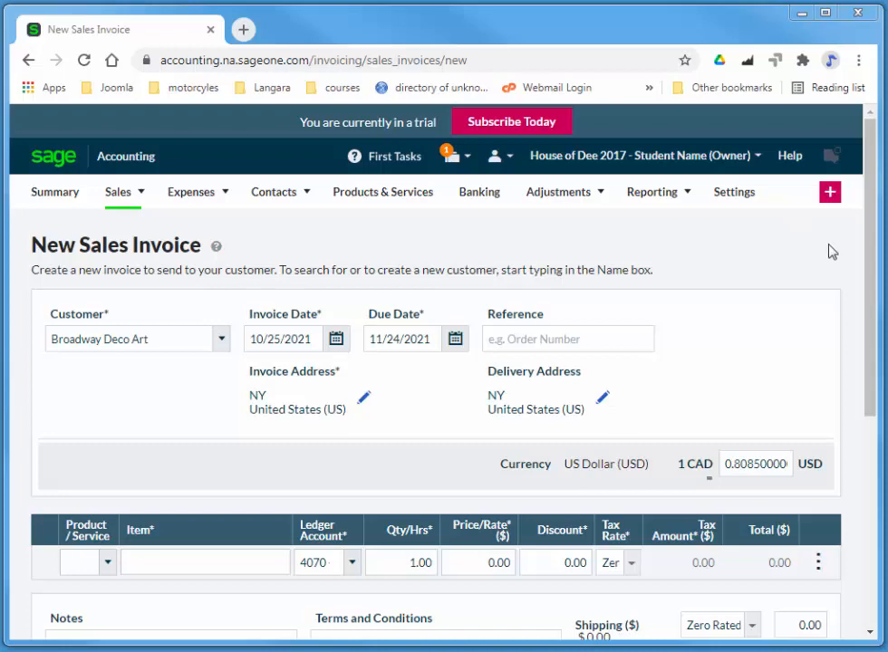
{"action": "left_click_drag", "start_coordinate": [866, 244], "coordinate": [866, 294]}
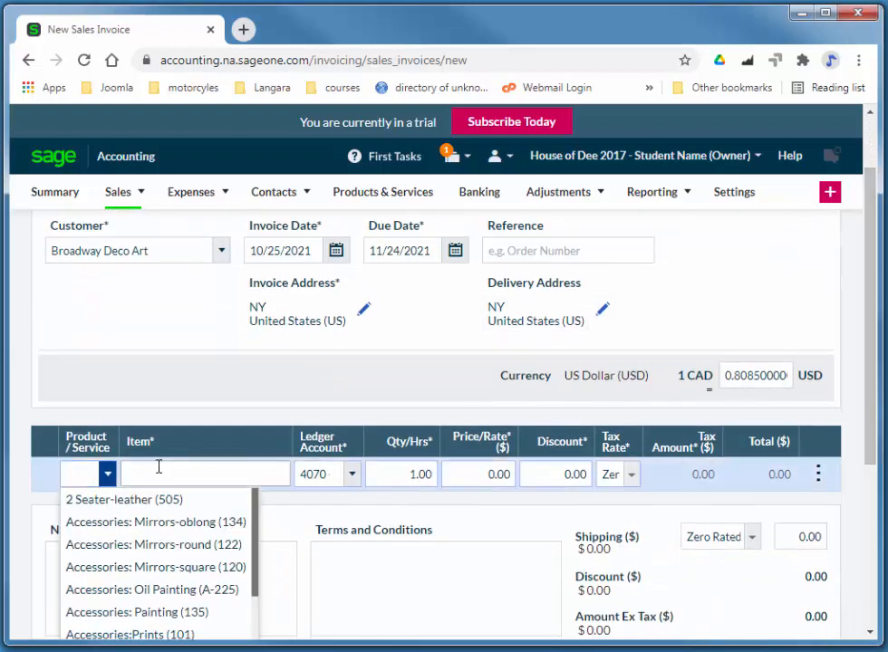
{"action": "scroll", "coordinate": [173, 532], "scroll_direction": "down", "scroll_amount": 1}
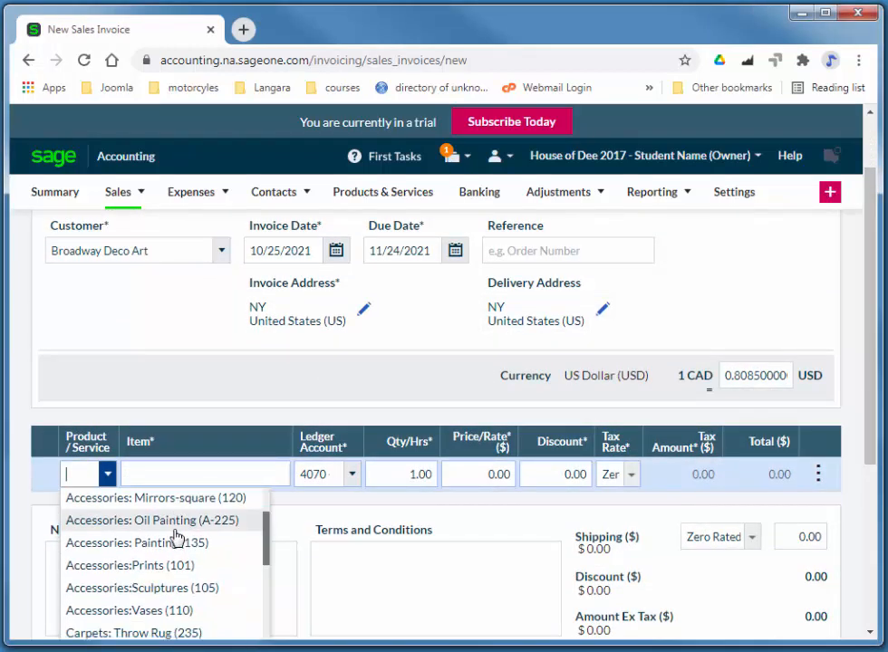
{"action": "left_click", "coordinate": [166, 589]}
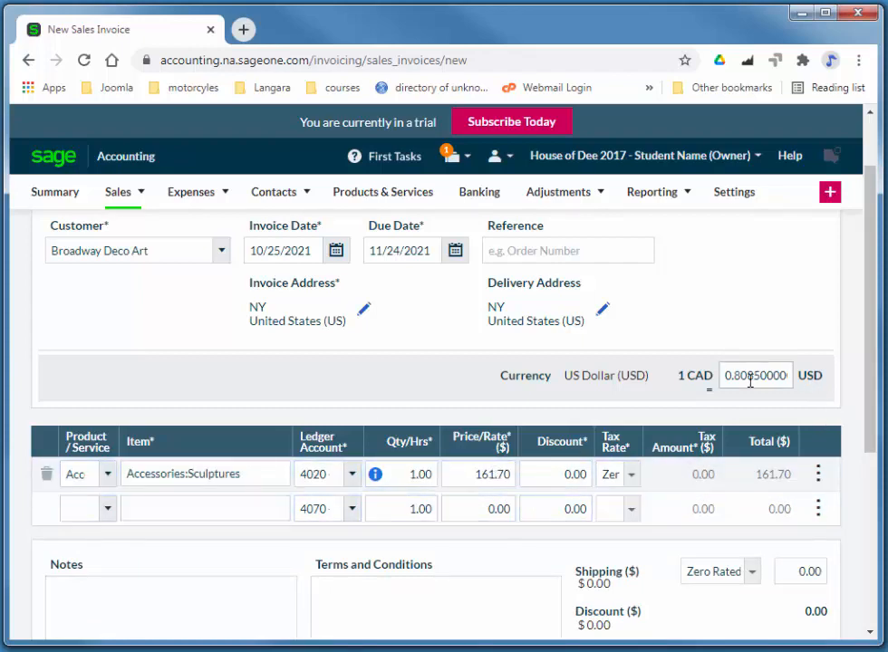
{"action": "left_click", "coordinate": [632, 476]}
{"action": "left_click", "coordinate": [636, 510]}
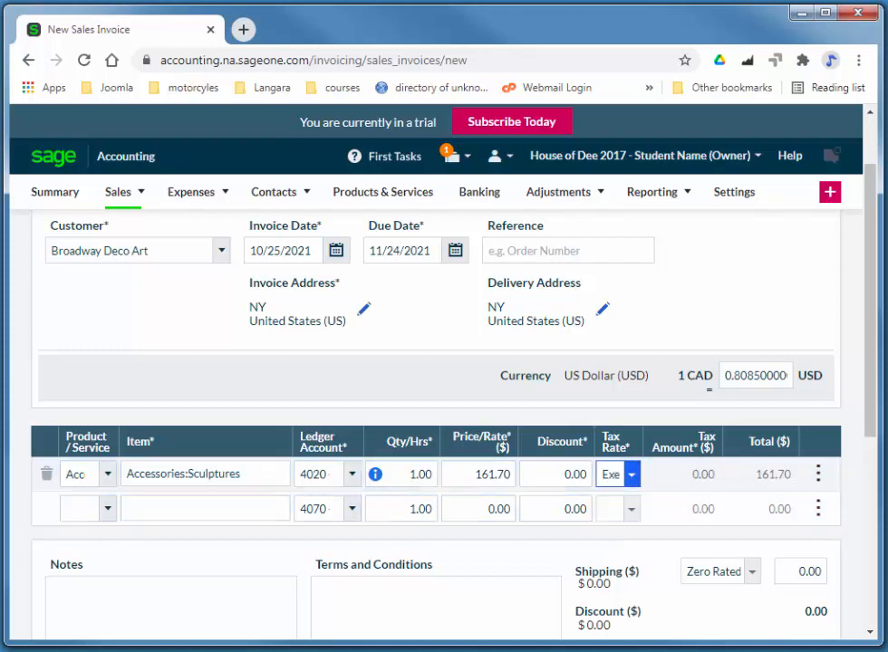
Add a second invoice line for Shipping with a price of 40.00 and the Exempt tax rate
{"action": "left_click", "coordinate": [222, 509]}
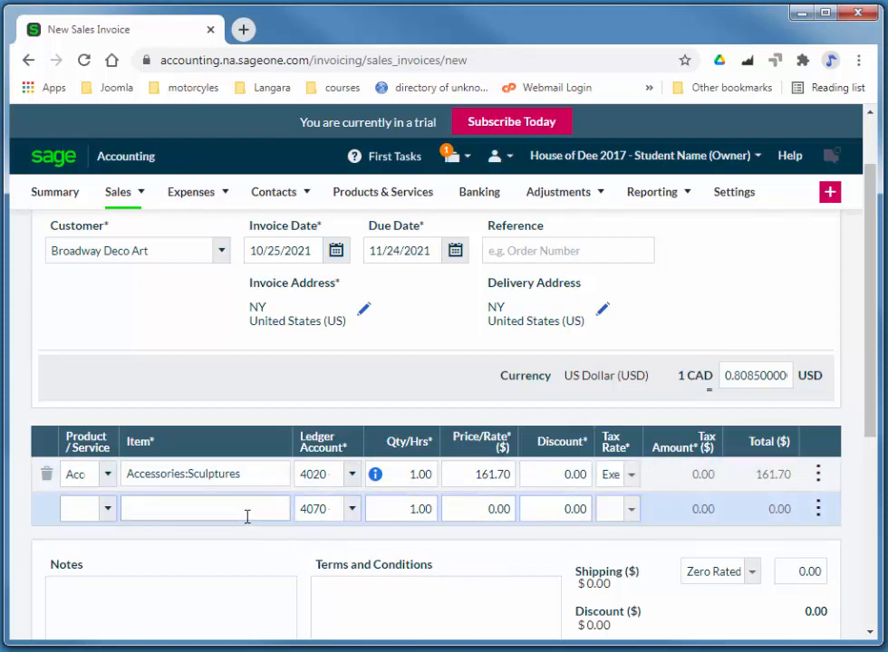
{"action": "type", "text": "S"}
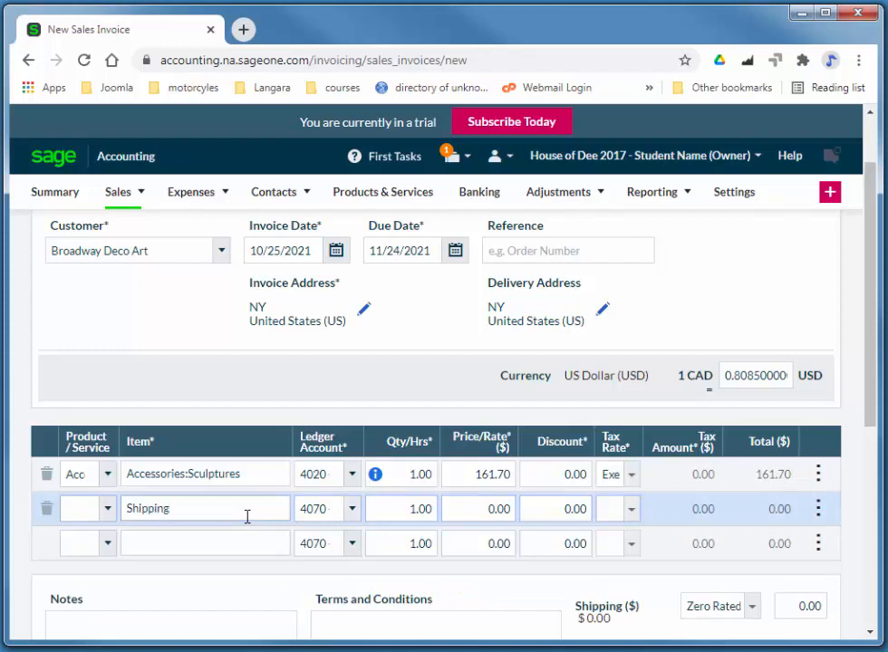
{"action": "type", "text": "hipping"}
{"action": "key", "text": "Tab"}
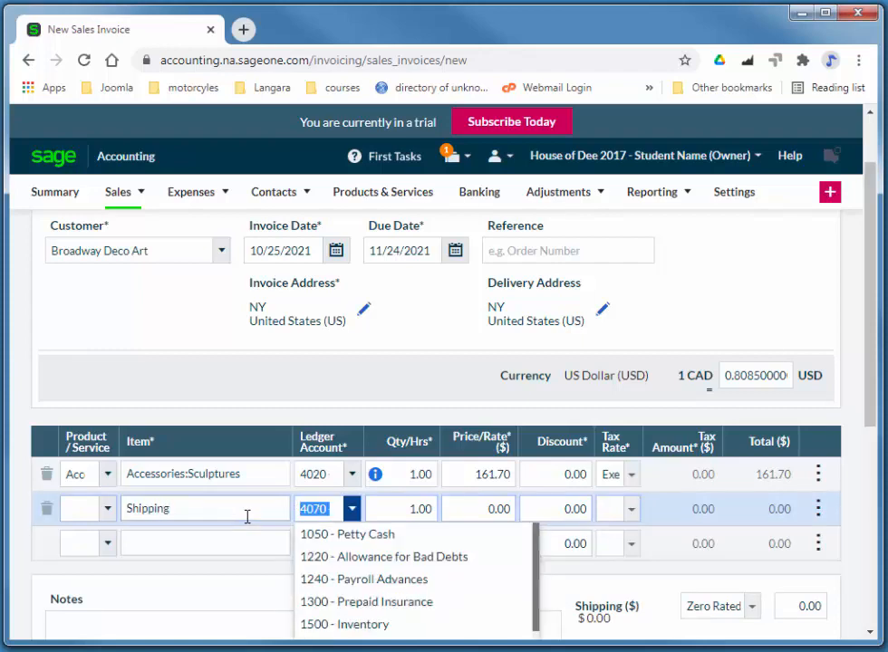
{"action": "left_click", "coordinate": [183, 509]}
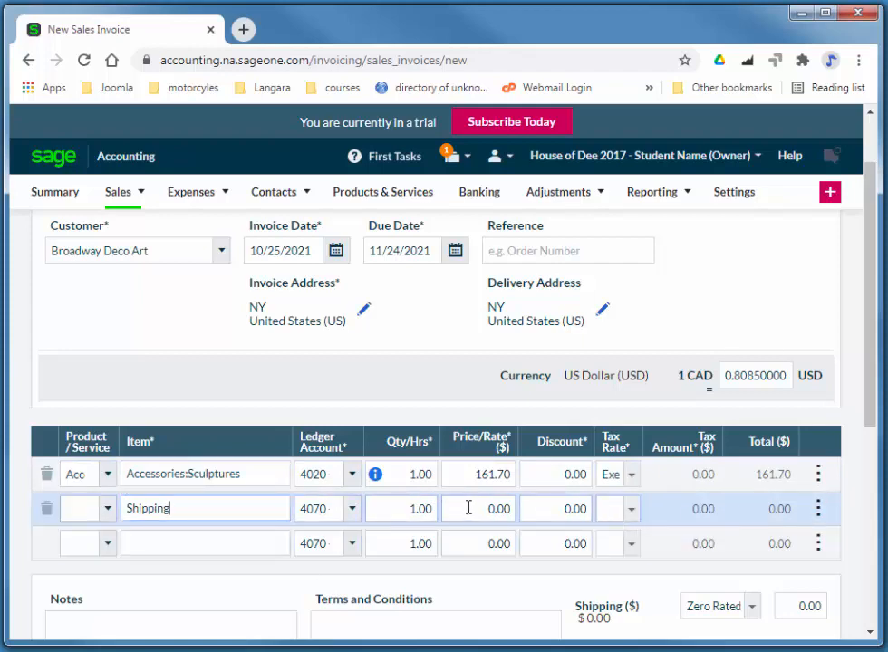
{"action": "left_click", "coordinate": [497, 507]}
{"action": "type", "text": "40"}
{"action": "key", "text": "Tab"}
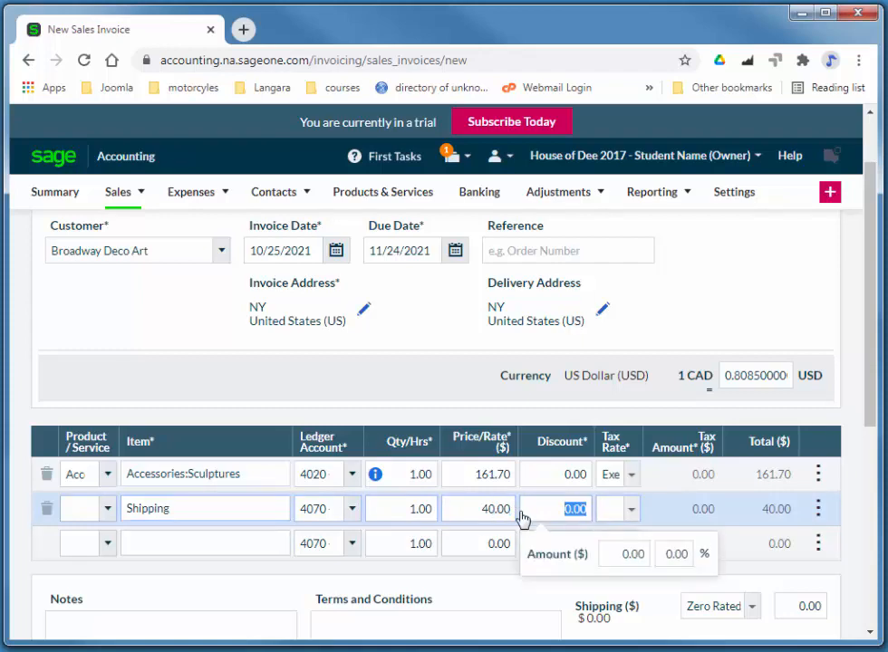
{"action": "left_click", "coordinate": [625, 511]}
{"action": "left_click", "coordinate": [645, 544]}
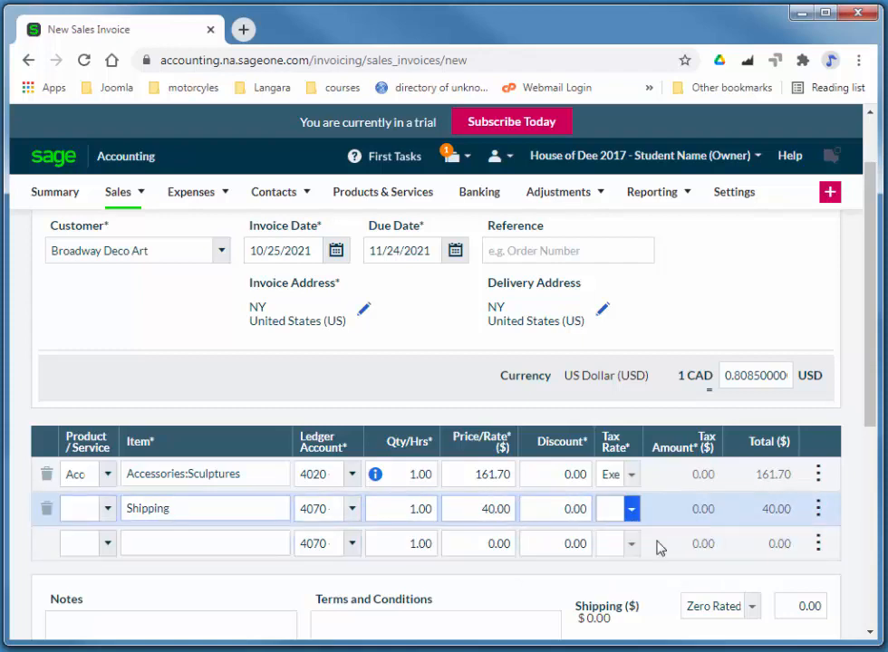
Assign the Accessories:Sculptures invoice line to the department (01) Sales
{"action": "left_click", "coordinate": [818, 473]}
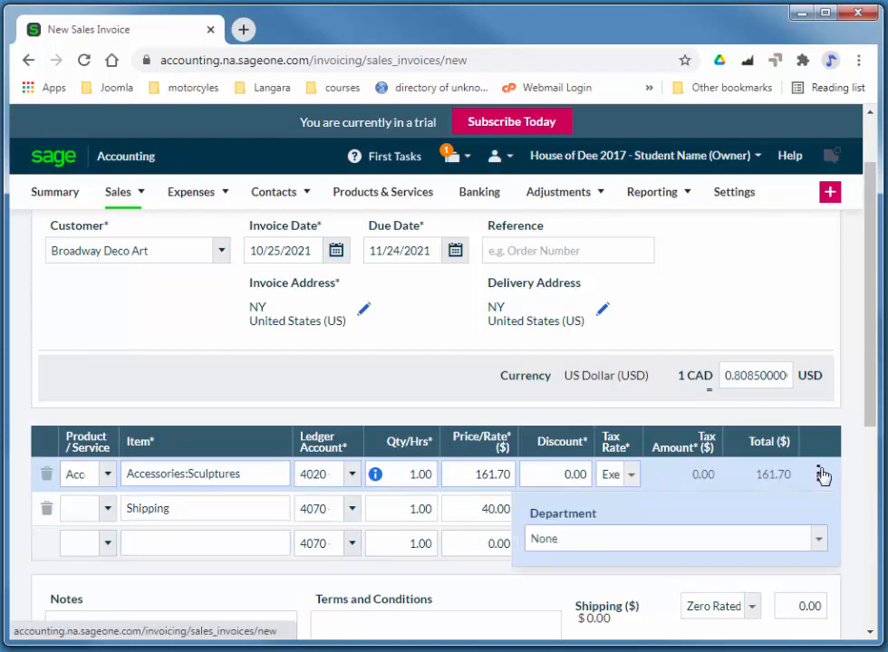
{"action": "left_click", "coordinate": [820, 541]}
{"action": "left_click", "coordinate": [789, 572]}
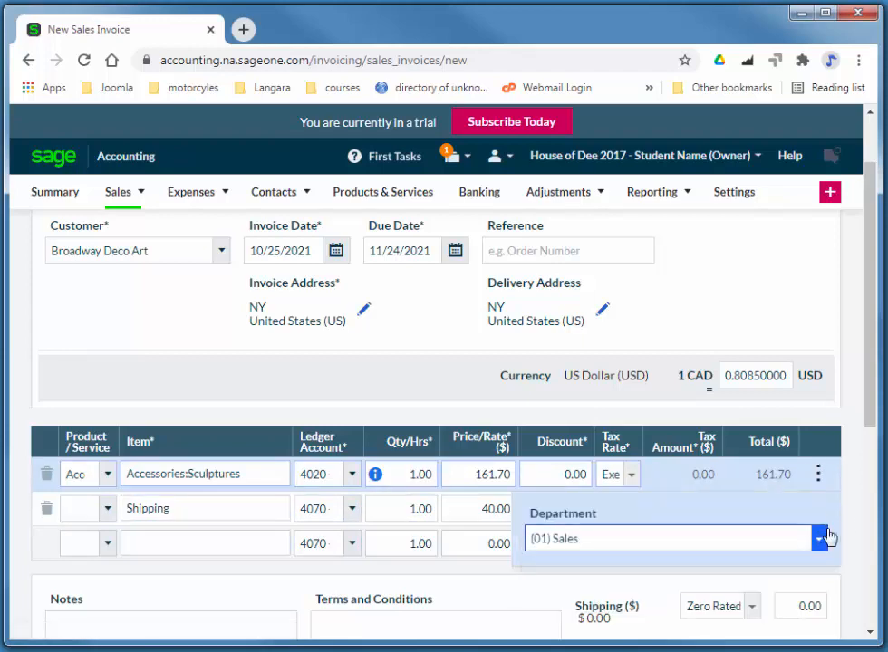
Assign the Shipping invoice line to the department (01) Sales and save the invoice
{"action": "left_click", "coordinate": [870, 483]}
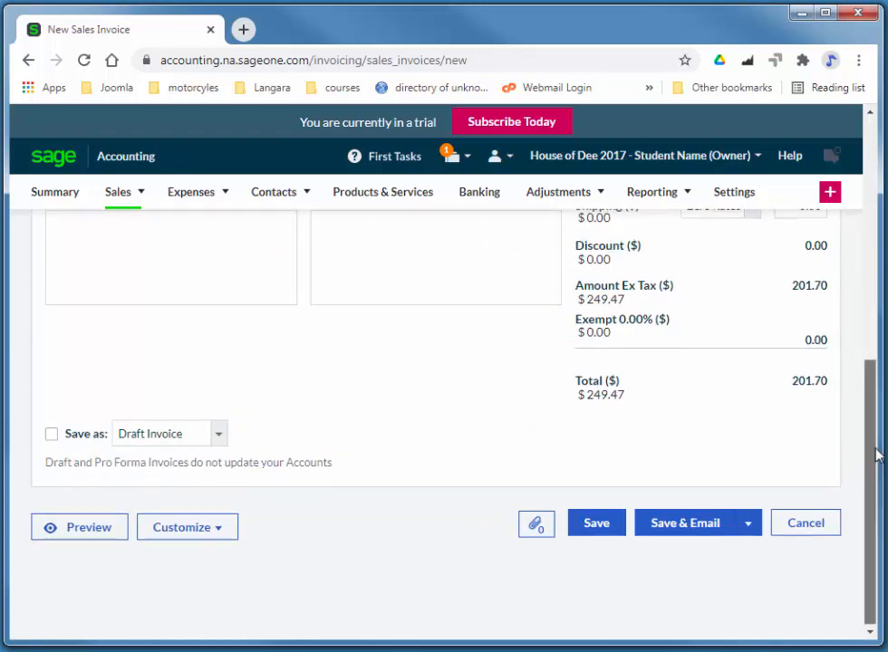
{"action": "left_click_drag", "start_coordinate": [877, 455], "coordinate": [866, 373]}
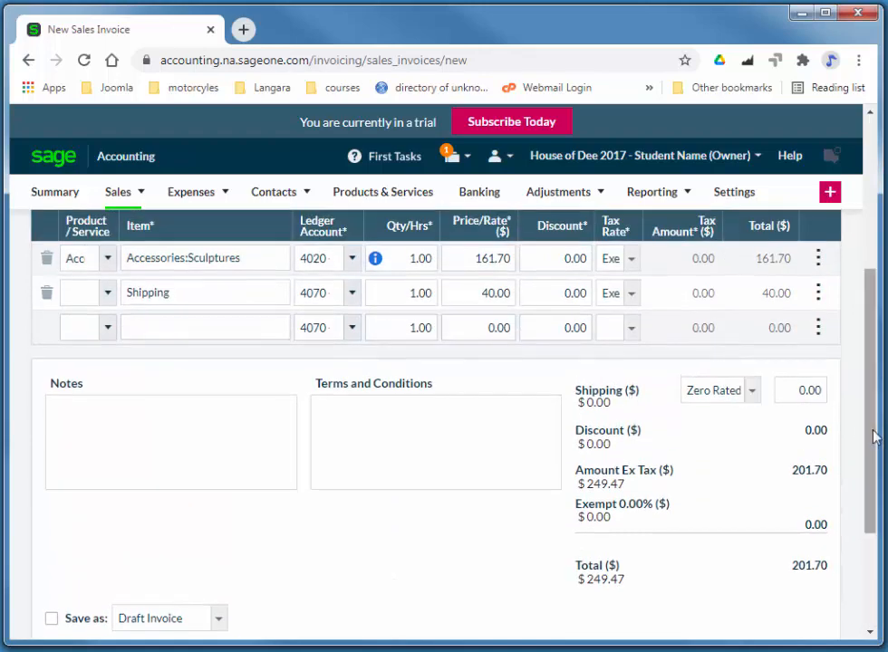
{"action": "scroll", "coordinate": [874, 437], "scroll_direction": "up", "scroll_amount": 3}
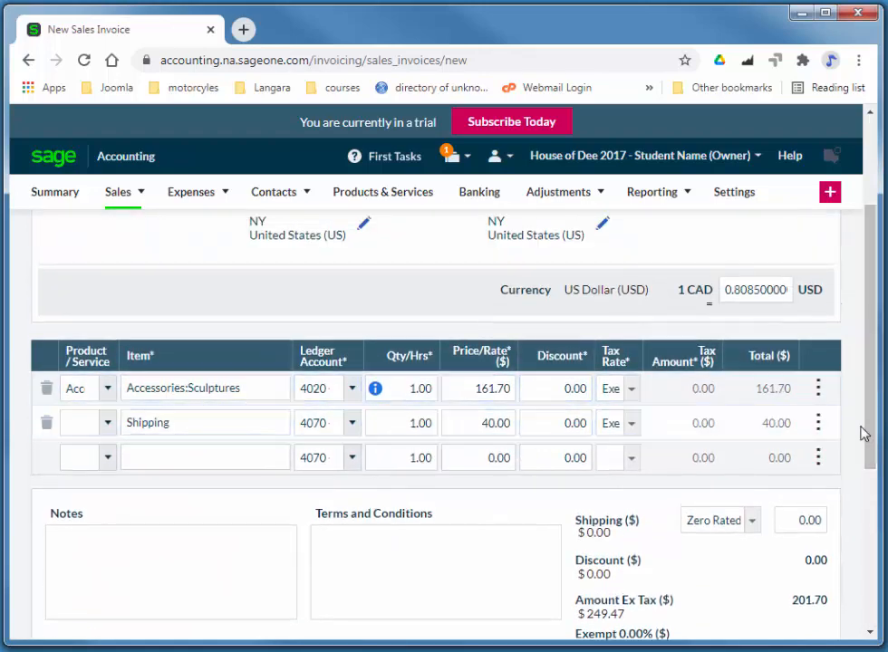
{"action": "left_click", "coordinate": [820, 424]}
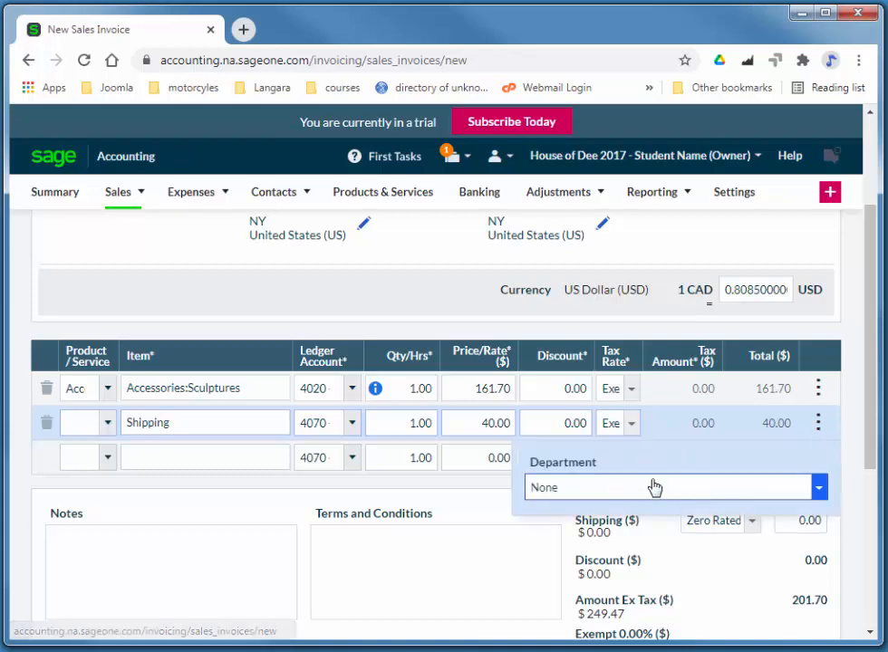
{"action": "left_click", "coordinate": [820, 494]}
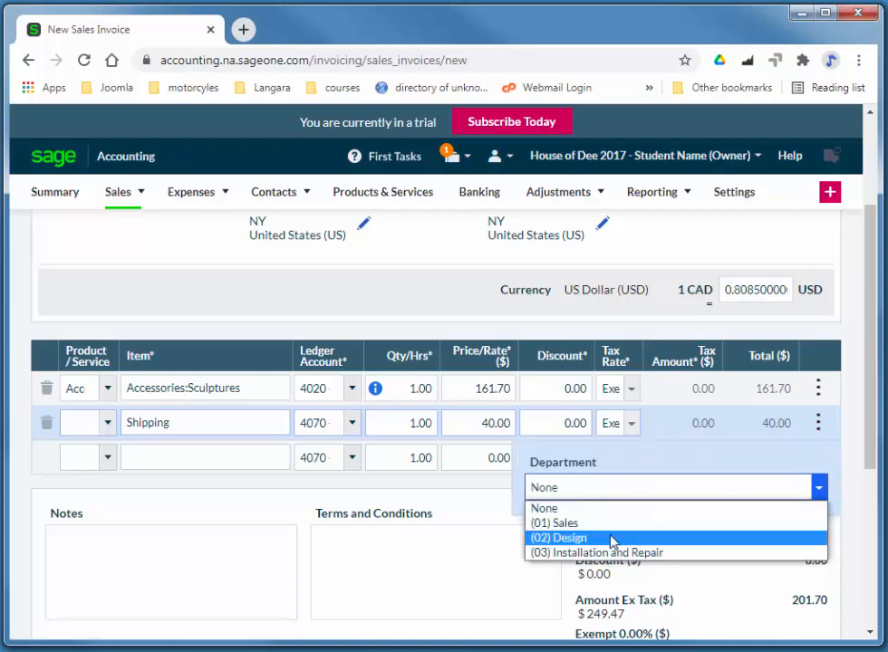
{"action": "left_click", "coordinate": [633, 527]}
{"action": "left_click", "coordinate": [846, 520]}
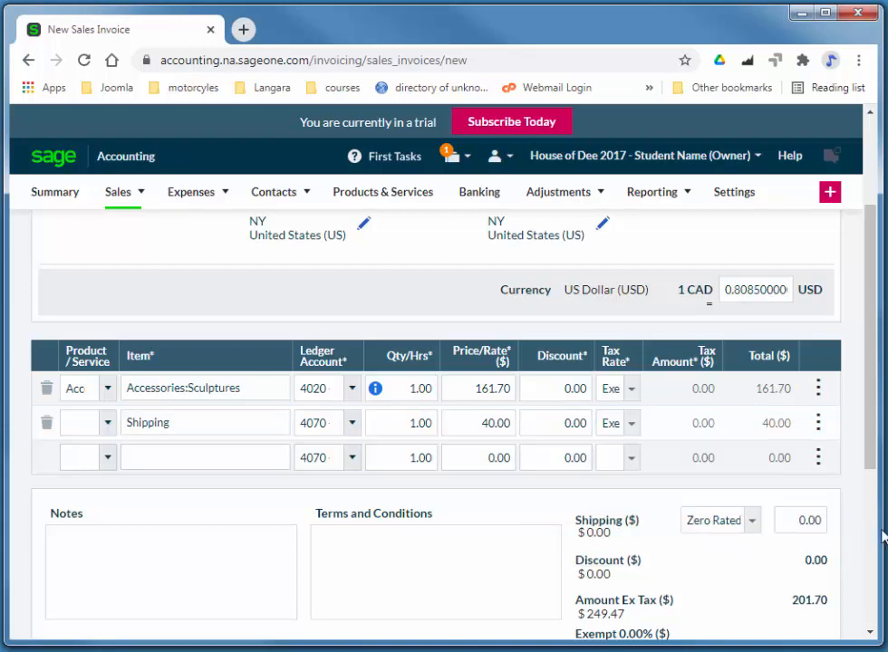
{"action": "scroll", "coordinate": [867, 442], "scroll_direction": "down", "scroll_amount": 3}
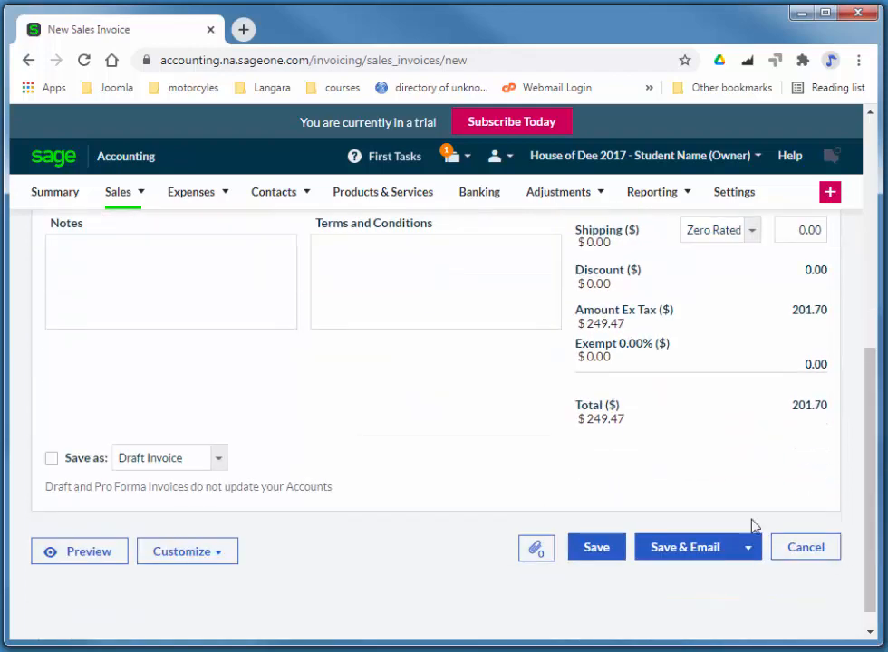
{"action": "left_click", "coordinate": [587, 551]}
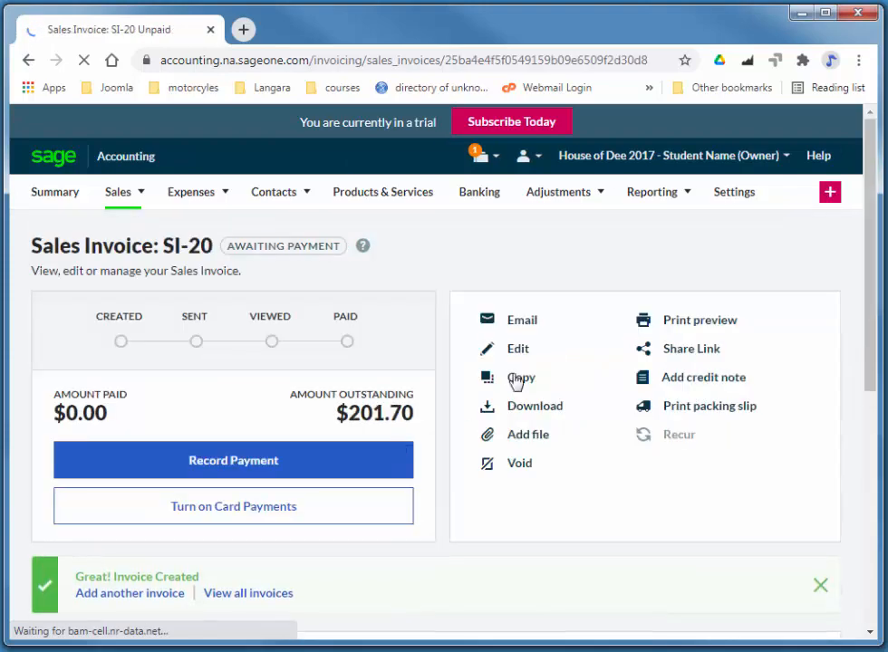
Record the full payment of $201.70 for the invoice into the US Dollar Account (1120)
{"action": "scroll", "coordinate": [815, 317], "scroll_direction": "down", "scroll_amount": 1}
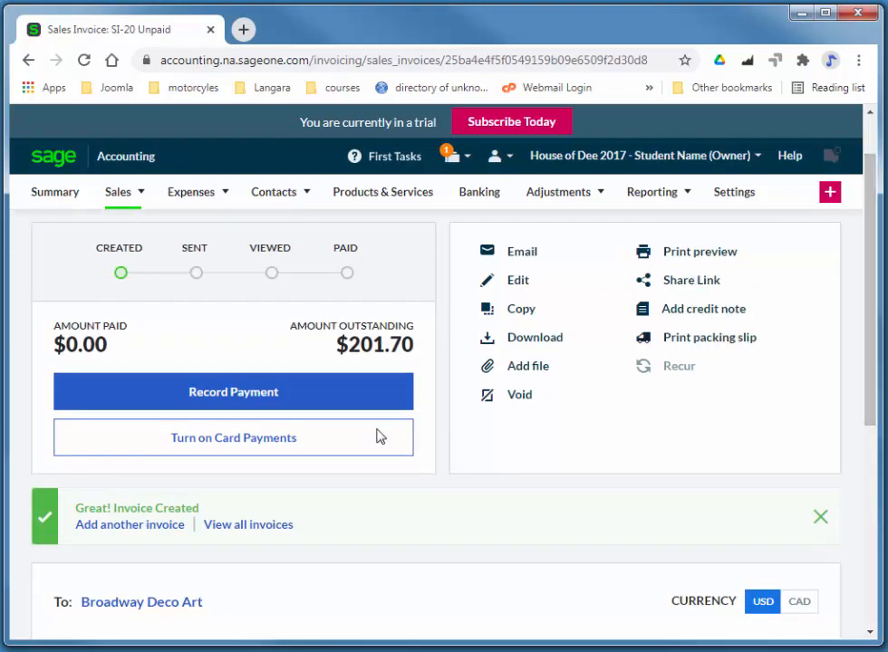
{"action": "left_click", "coordinate": [238, 396]}
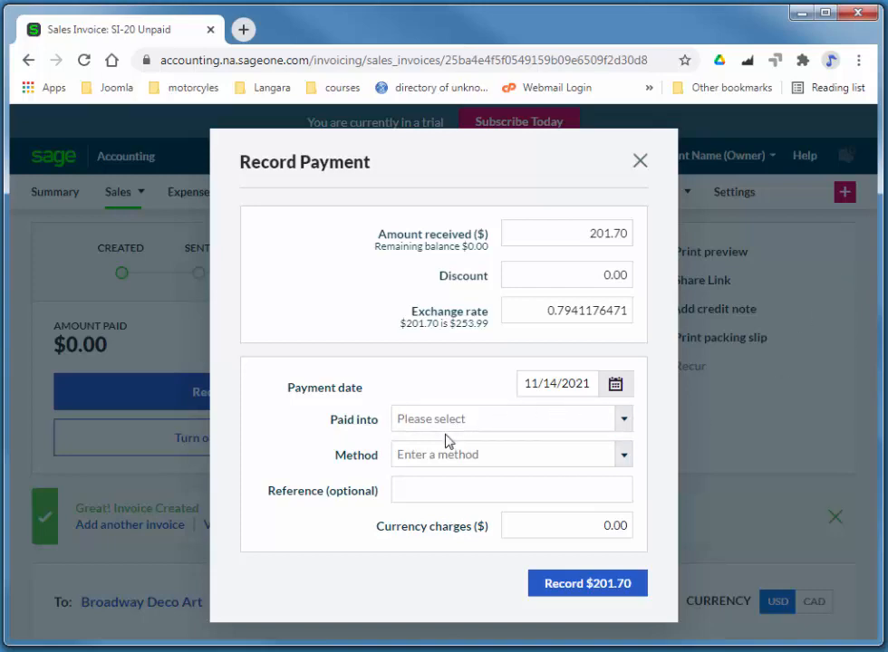
{"action": "left_click", "coordinate": [479, 419]}
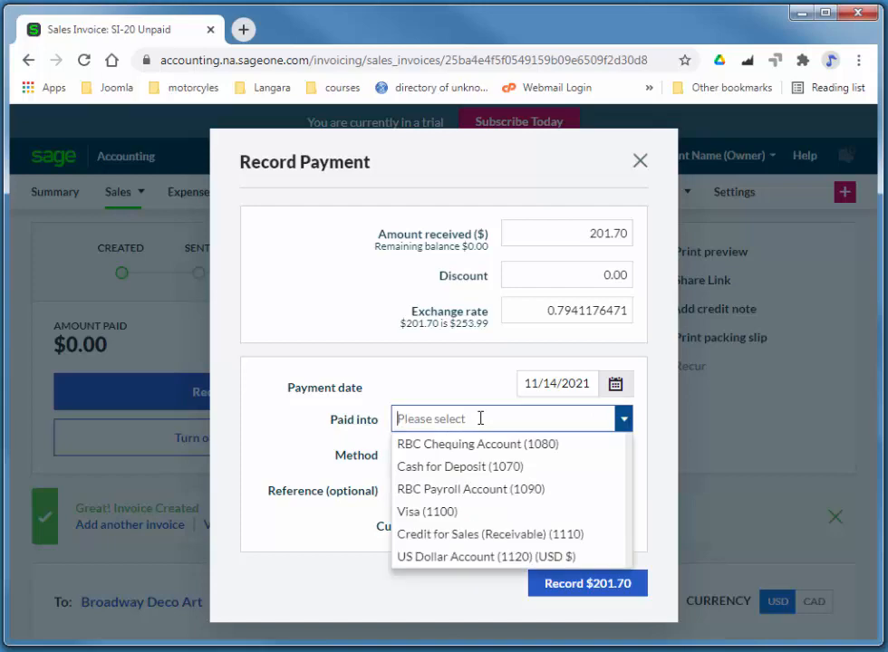
{"action": "left_click", "coordinate": [479, 564]}
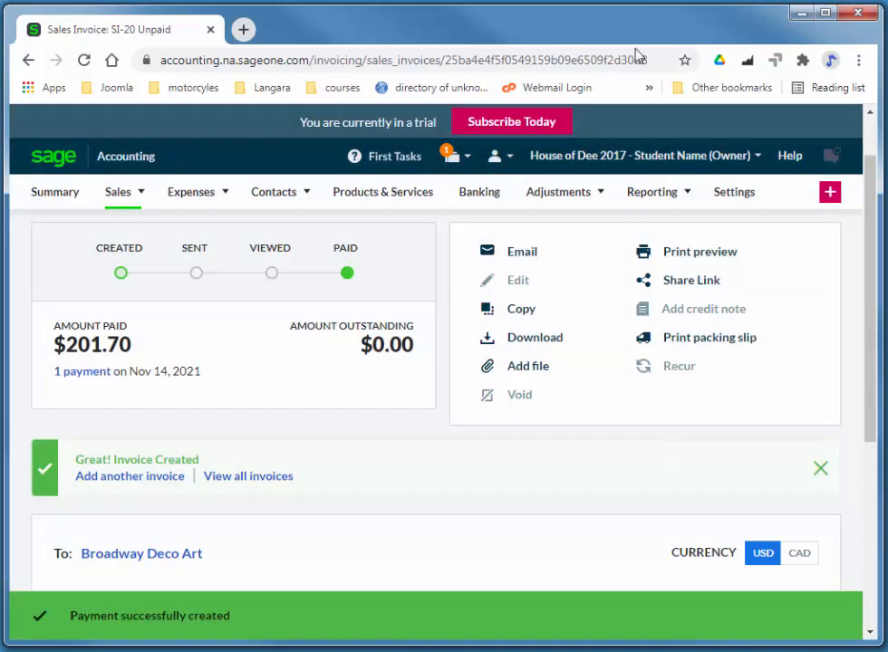
Open the Trial Balance report and examine the Exchange Rate Gain/(Loss) account and the totals at its end
{"action": "mouse_move", "coordinate": [644, 210]}
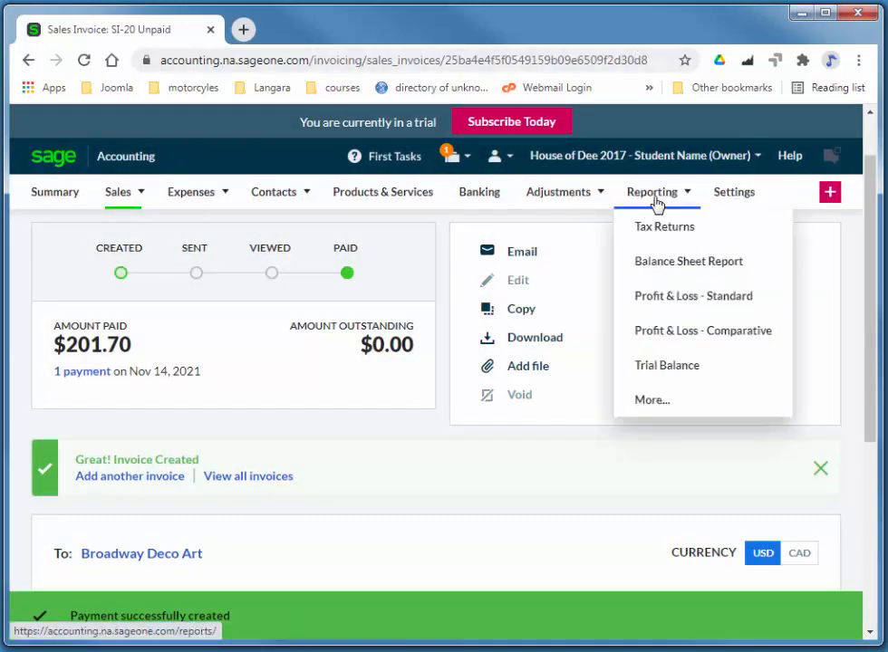
{"action": "left_click", "coordinate": [670, 366]}
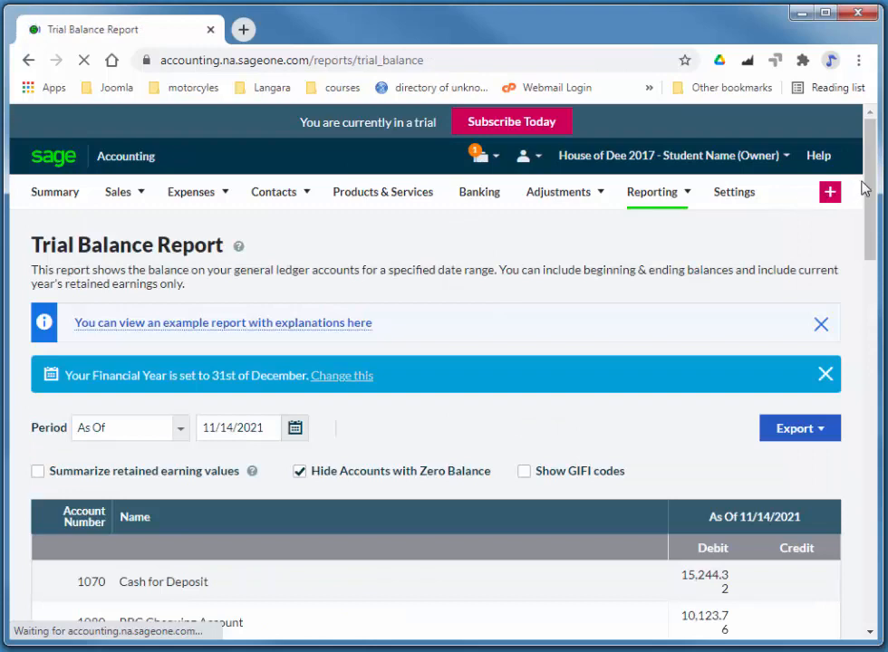
{"action": "left_click_drag", "start_coordinate": [865, 188], "coordinate": [838, 577]}
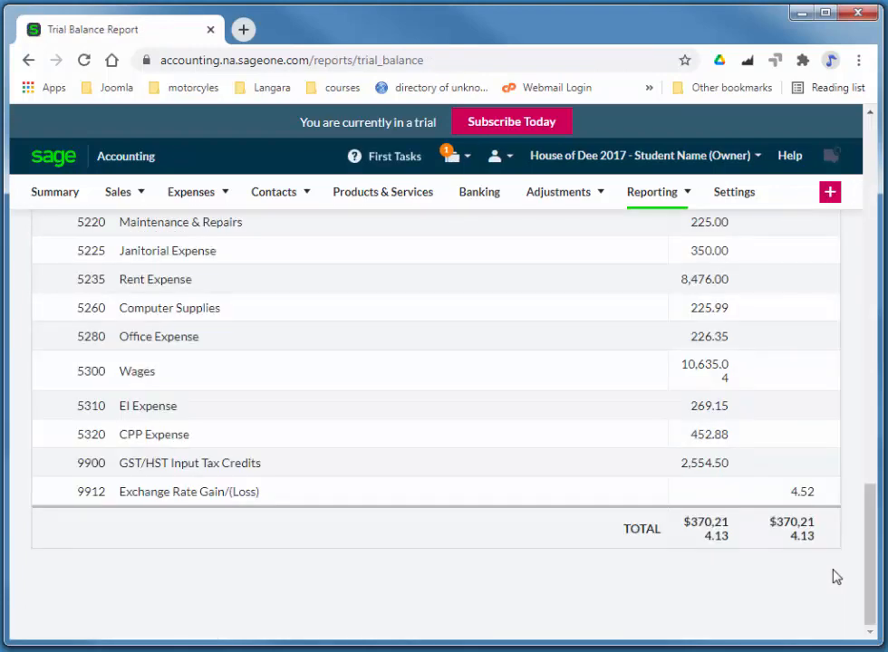